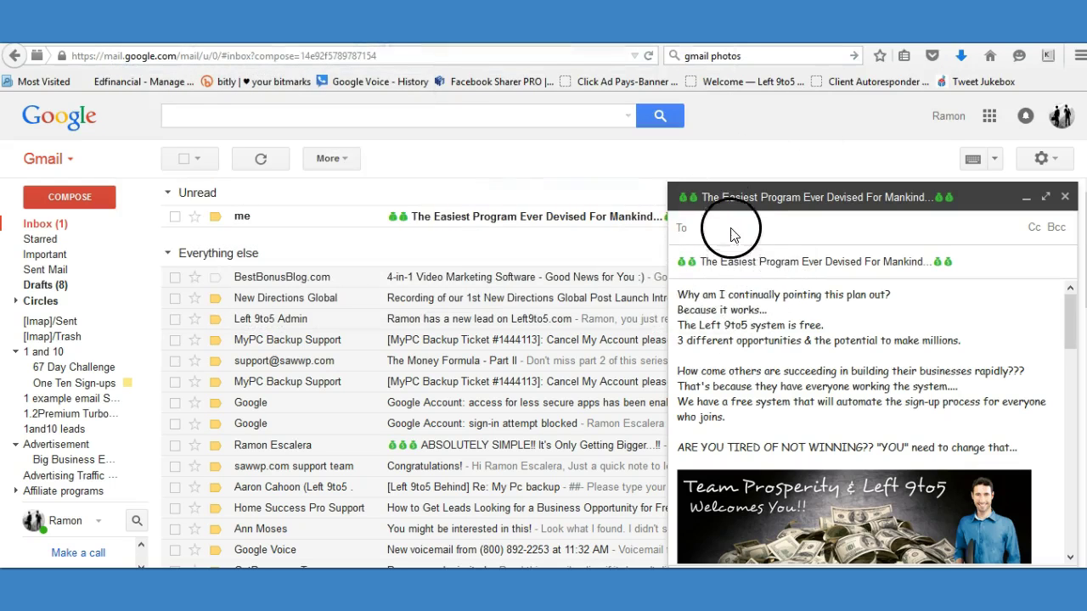
scroll(747, 331, down, 5)
scroll(769, 337, down, 10)
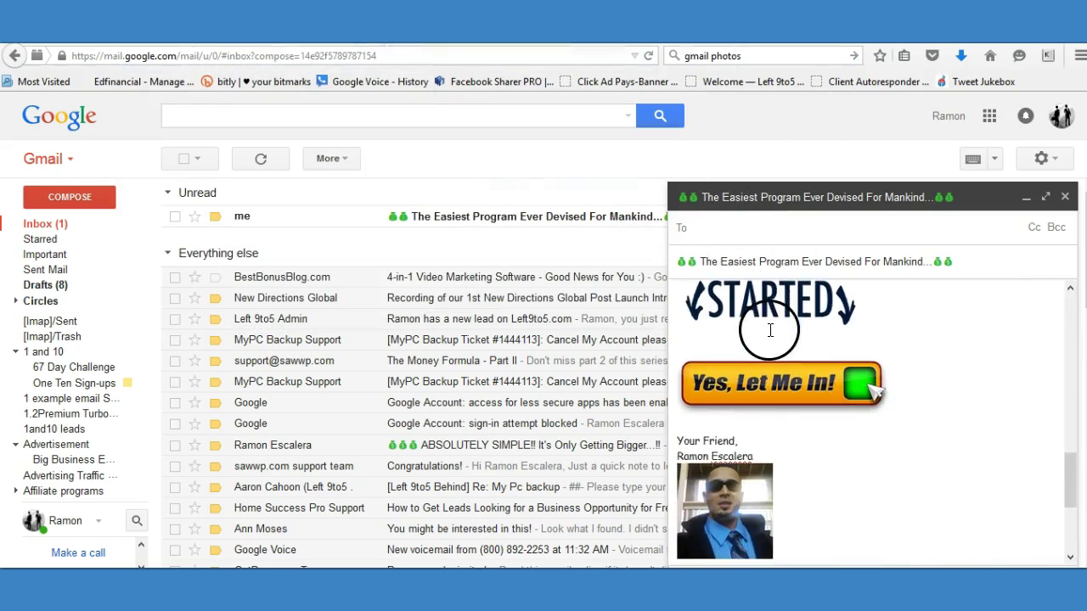
scroll(798, 354, up, 2)
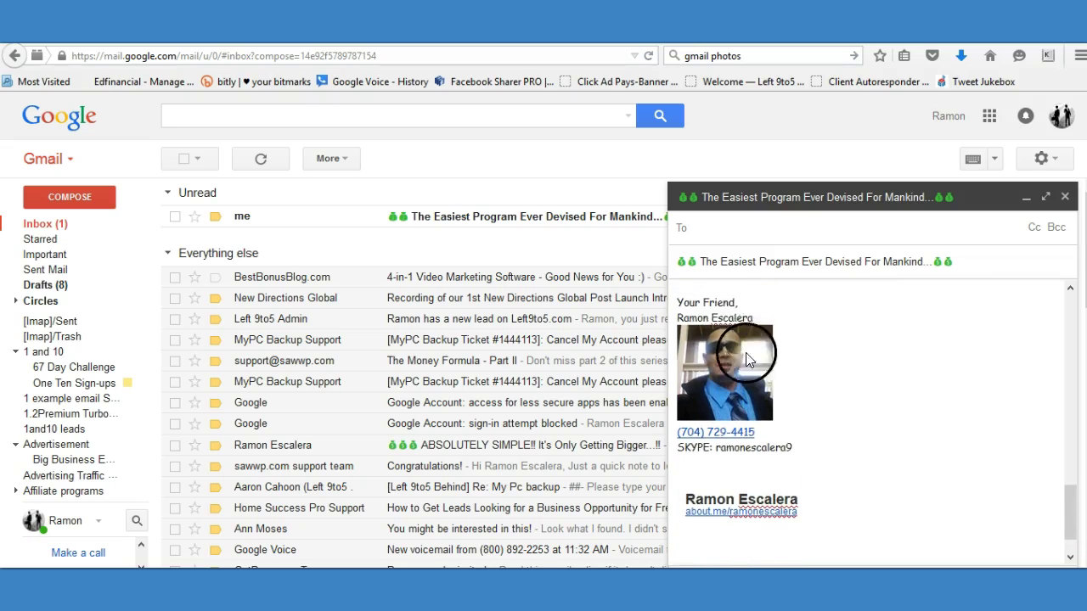
scroll(814, 339, down, 2)
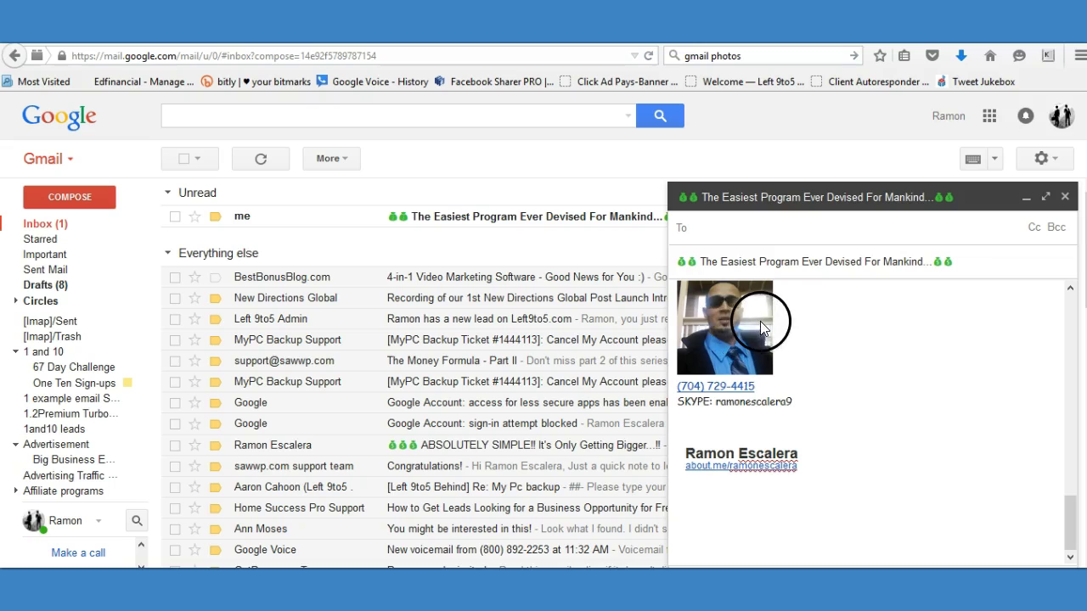
scroll(846, 335, up, 2)
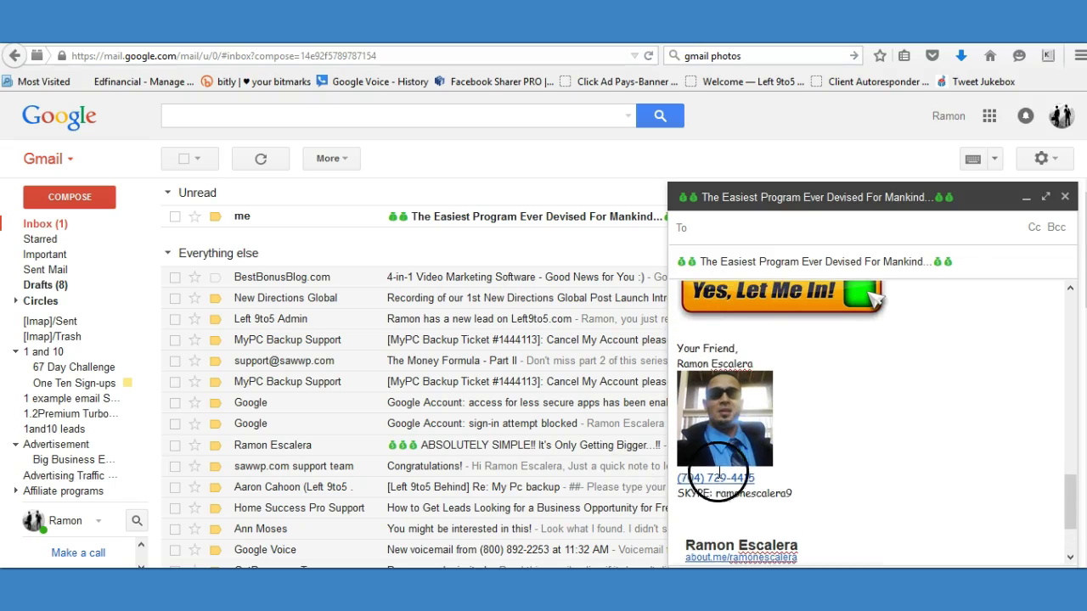
scroll(814, 501, up, 5)
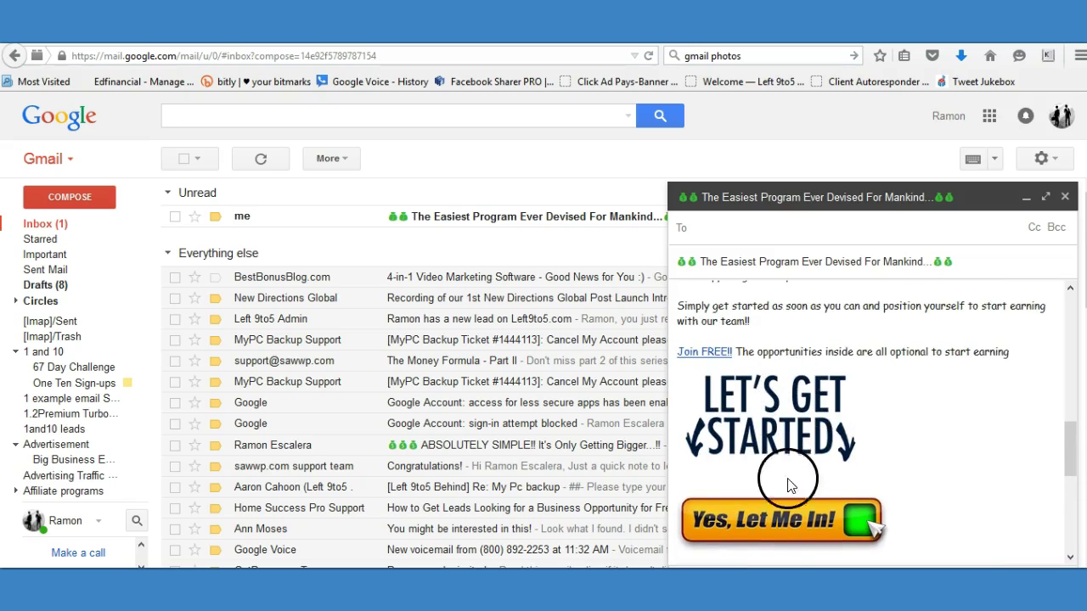
scroll(793, 405, up, 8)
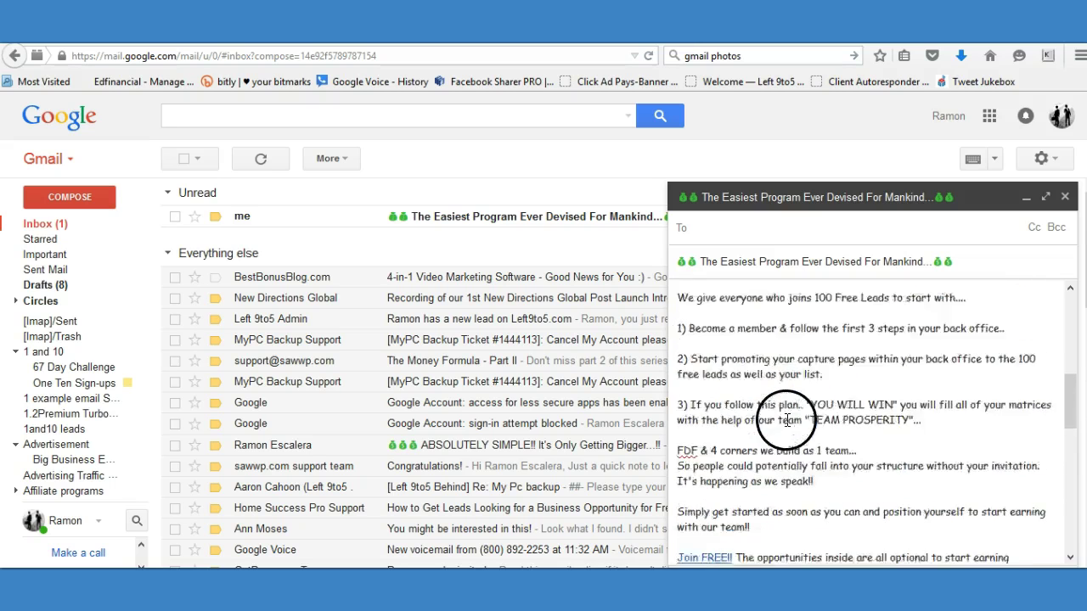
scroll(794, 406, up, 6)
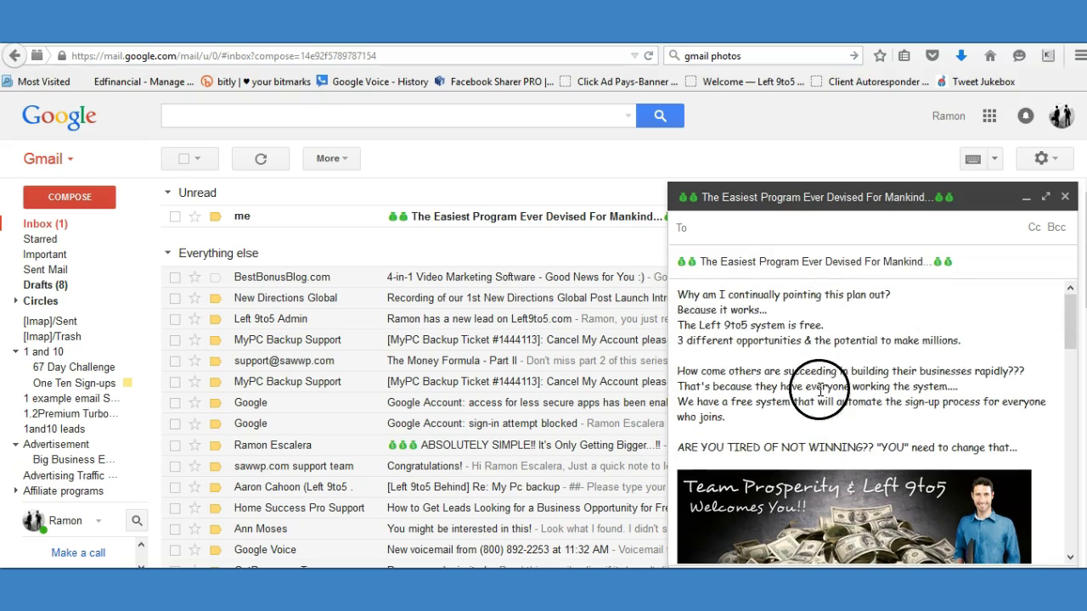
scroll(839, 414, down, 3)
scroll(843, 415, up, 3)
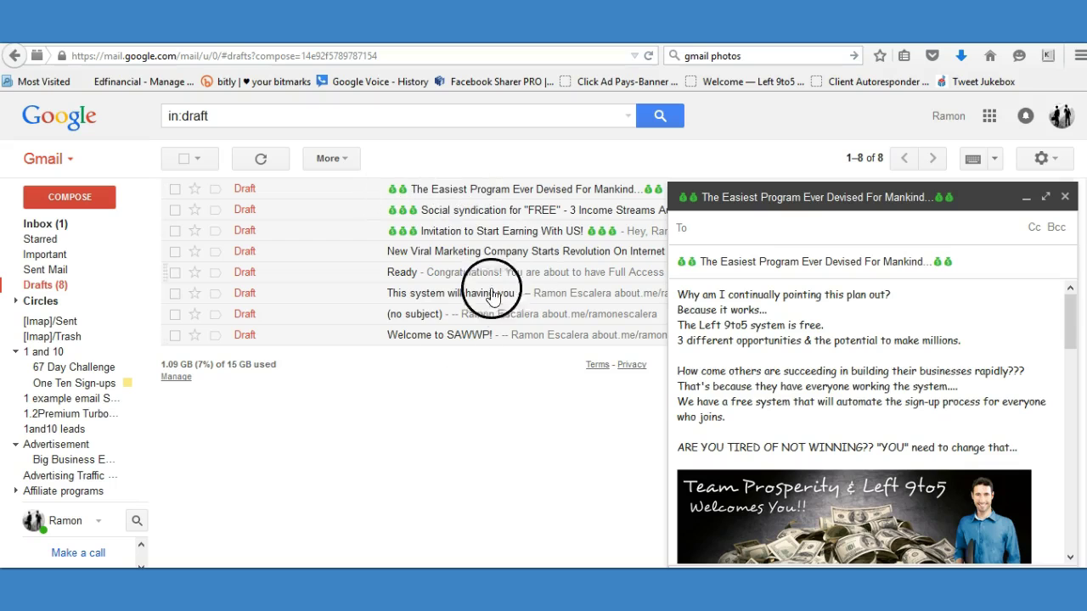
Step: Return to the inbox, glance at the steps slide, then switch to the Gmail Emails - 20-28 13 Sep 2014 spreadsheet
click(47, 224)
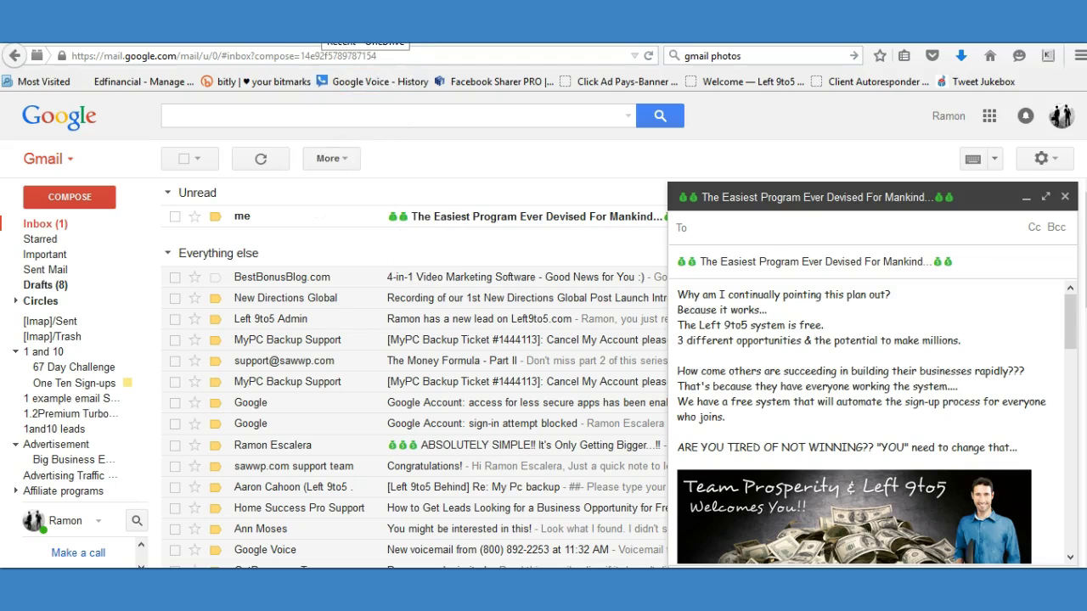
key(alt+Tab)
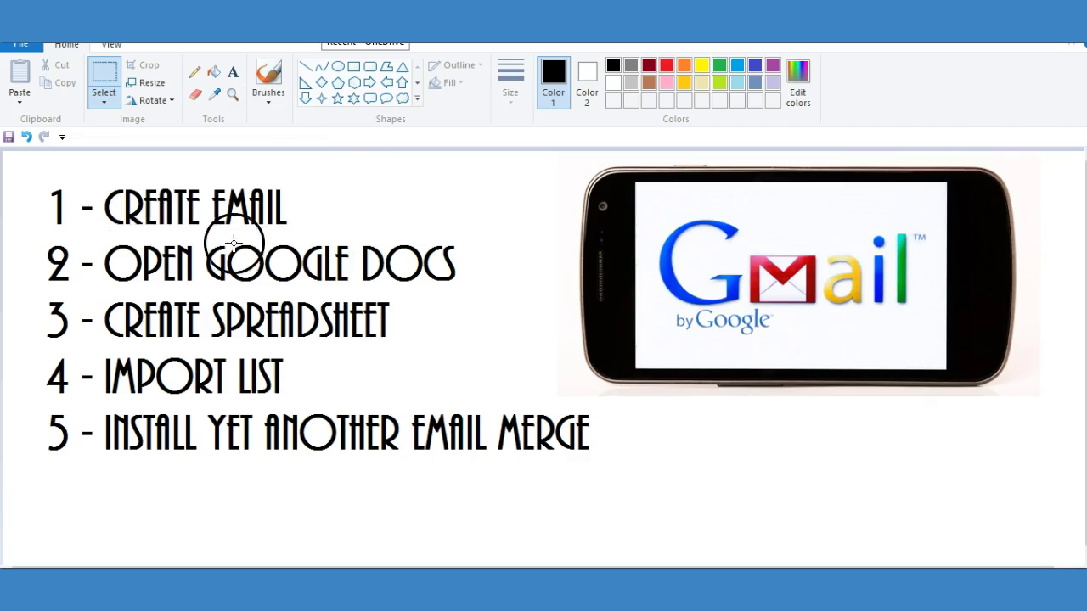
key(alt+Tab)
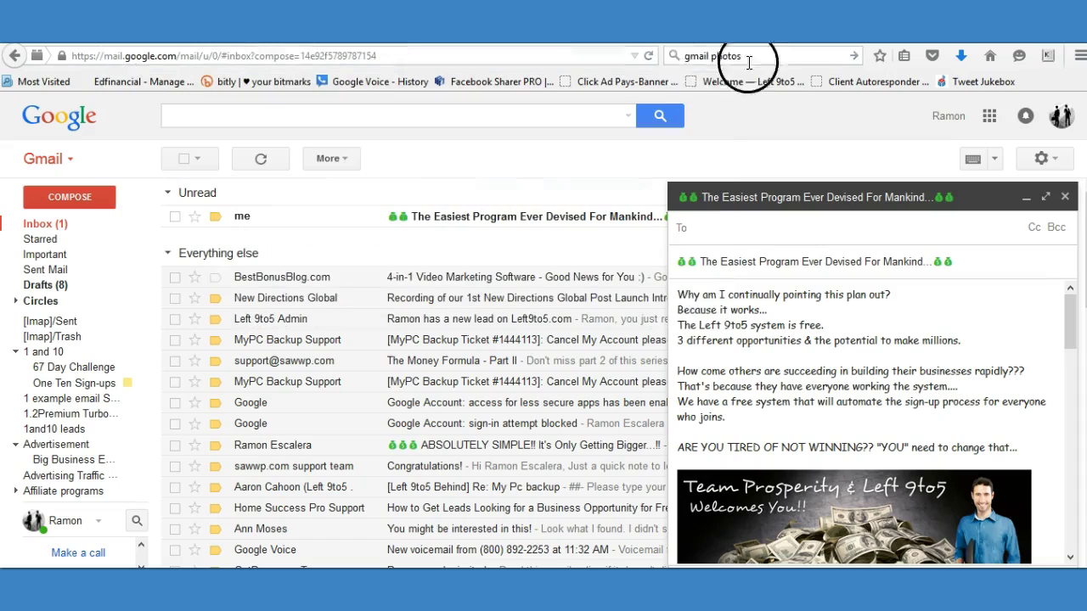
key(ctrl+Tab)
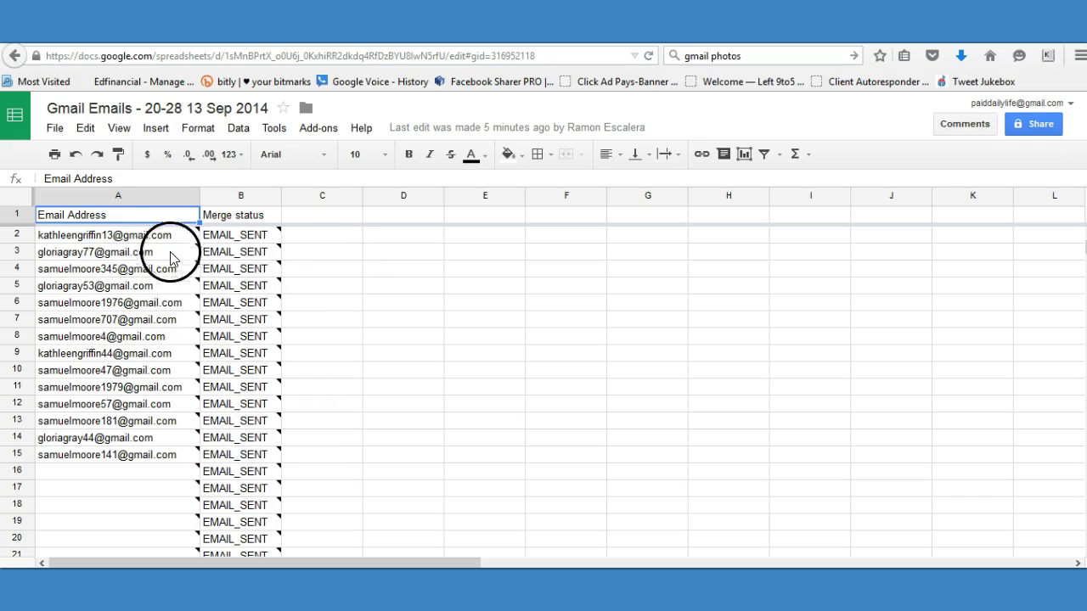
Step: Scroll through the EMAIL_SENT statuses, then show the File > New submenu
mouse_move(233, 340)
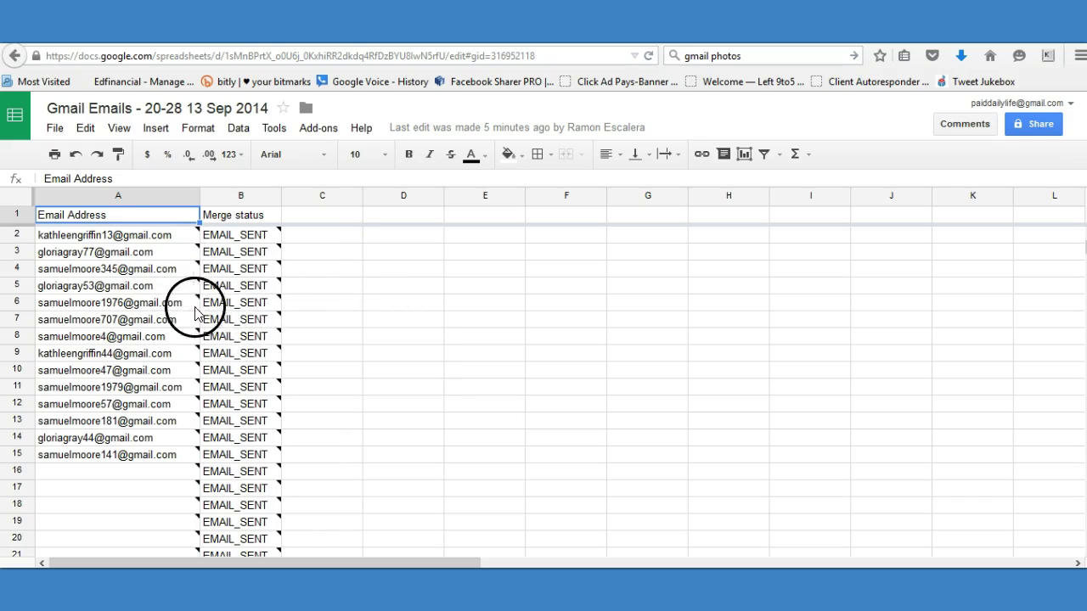
scroll(182, 330, down, 9)
scroll(178, 333, down, 20)
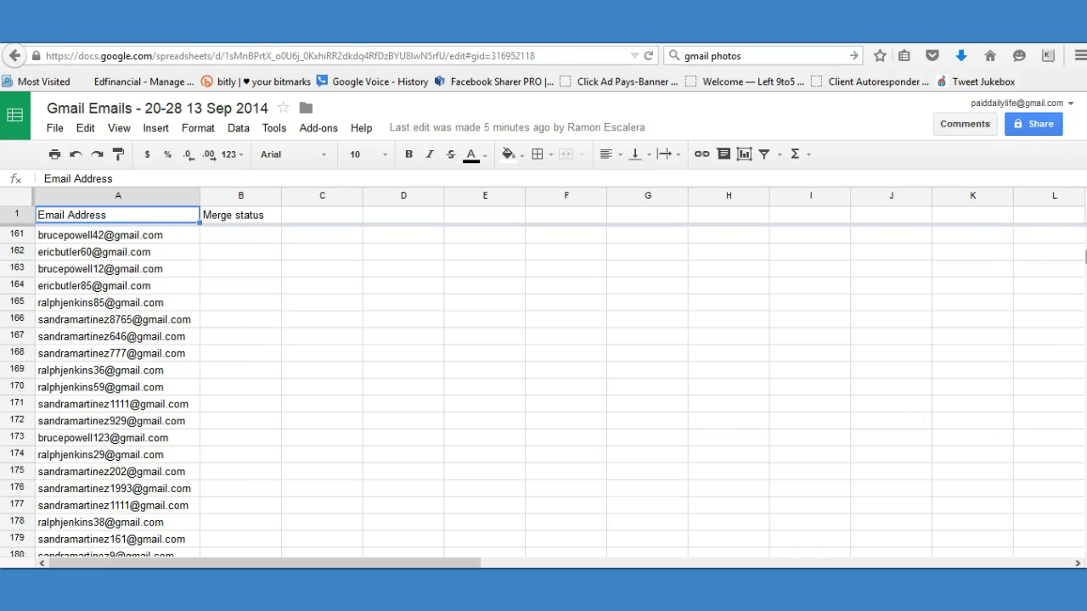
mouse_move(1084, 256)
mouse_down()
mouse_move(1084, 534)
mouse_move(1084, 246)
mouse_up()
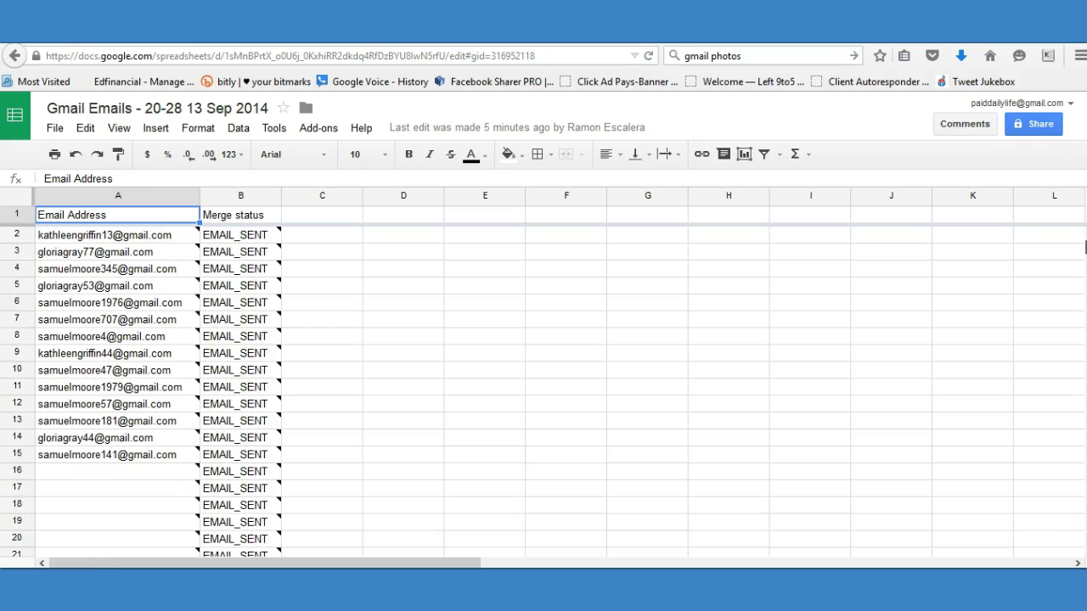
scroll(243, 427, down, 4)
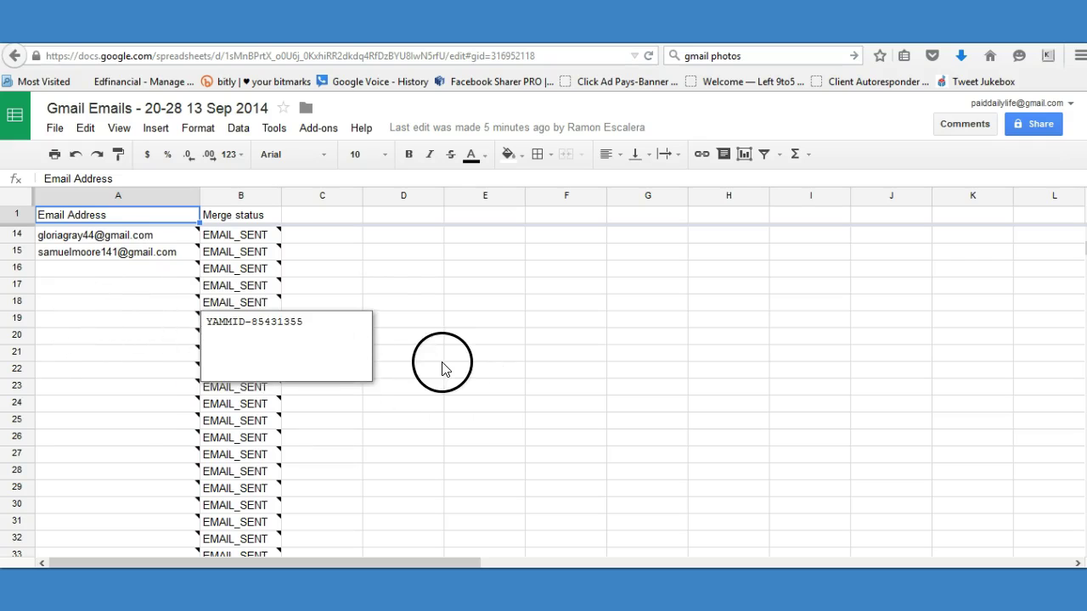
scroll(416, 367, up, 4)
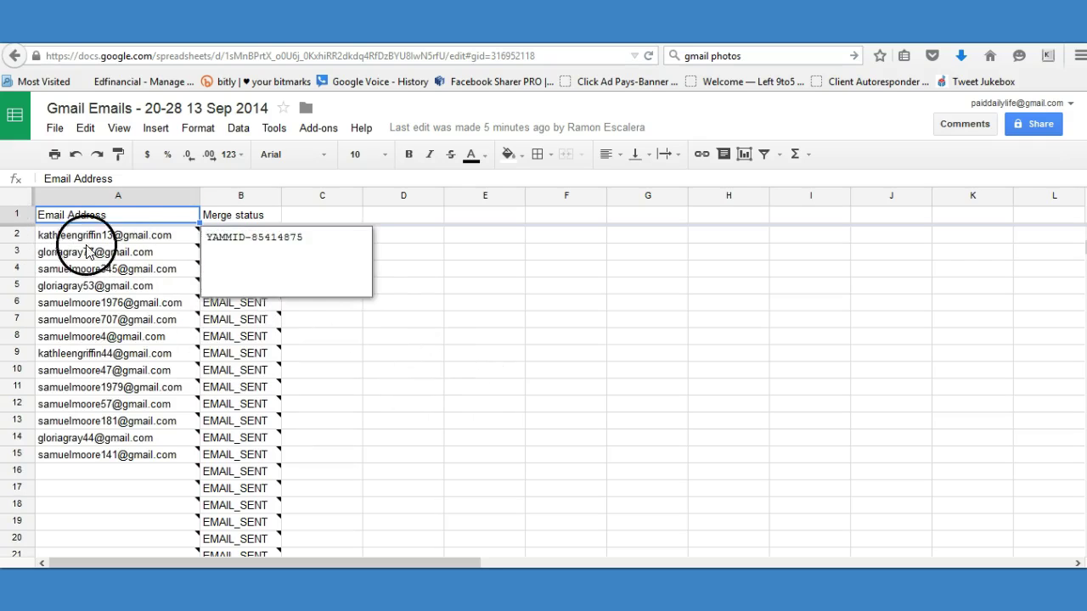
click(54, 132)
mouse_move(91, 195)
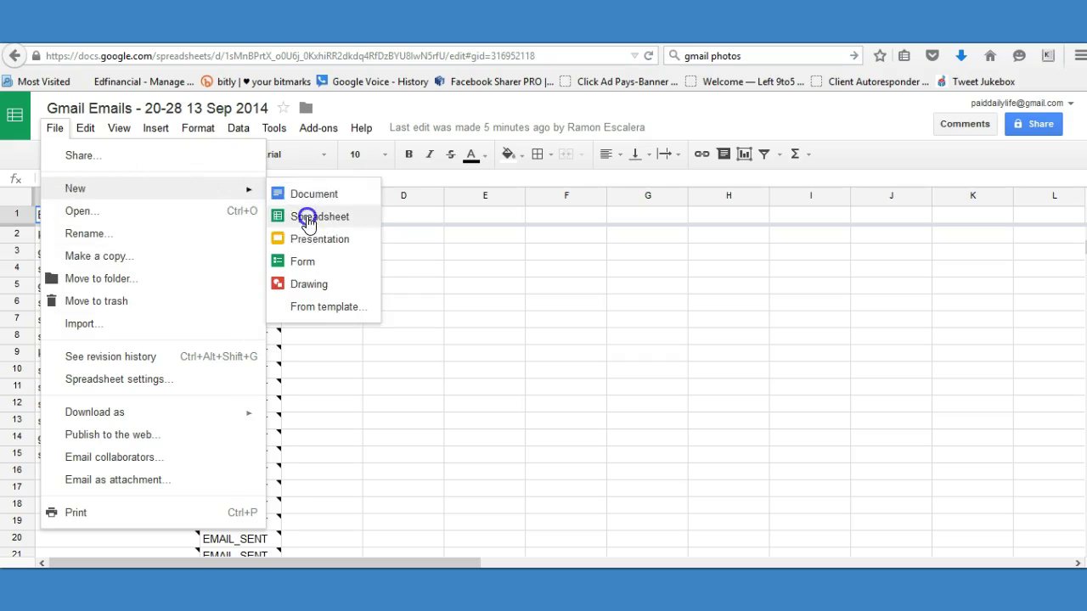
Step: Create a new blank Untitled spreadsheet
click(313, 218)
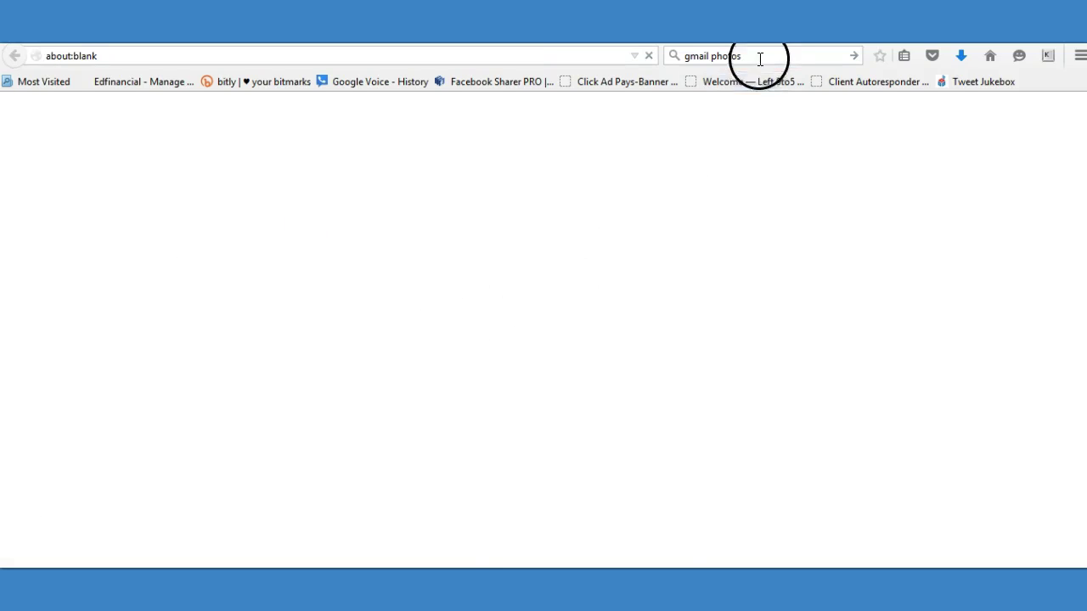
click(812, 142)
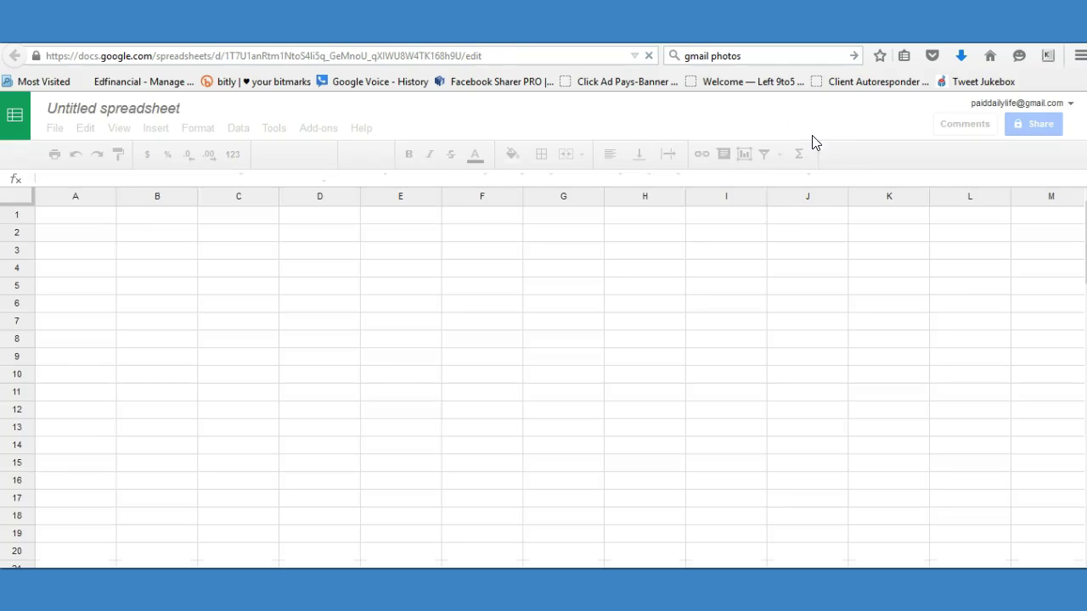
click(703, 157)
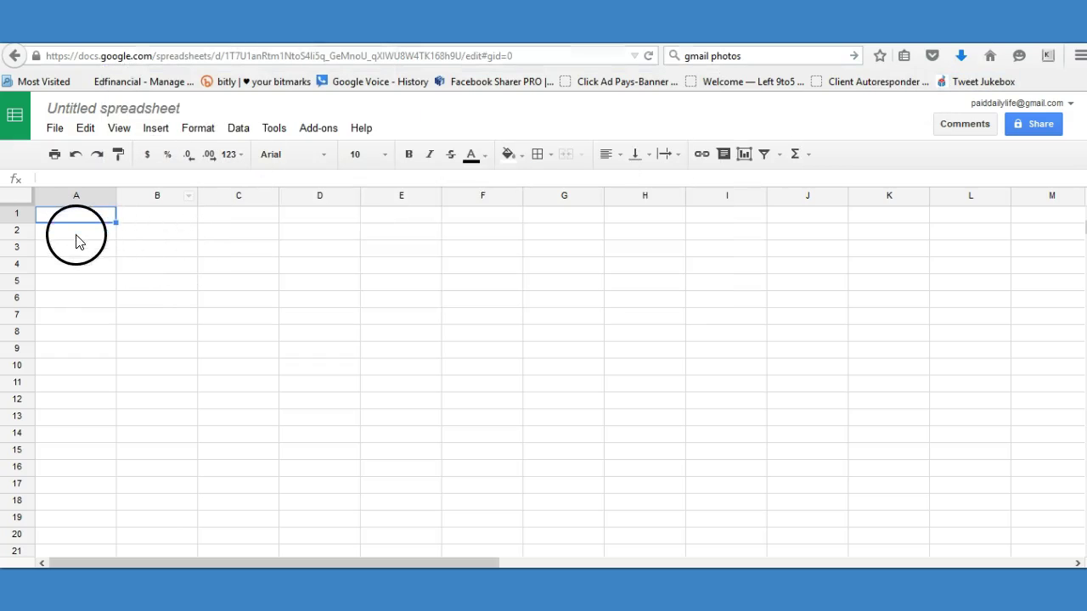
Step: Look through the Tools menu, then start File > Import in the new sheet
click(274, 130)
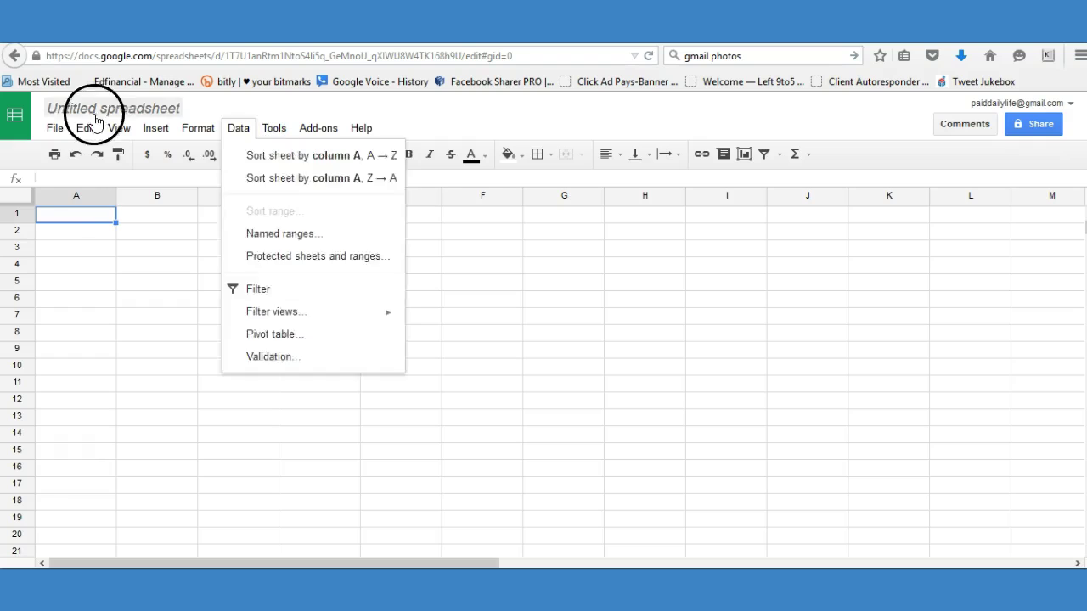
click(54, 130)
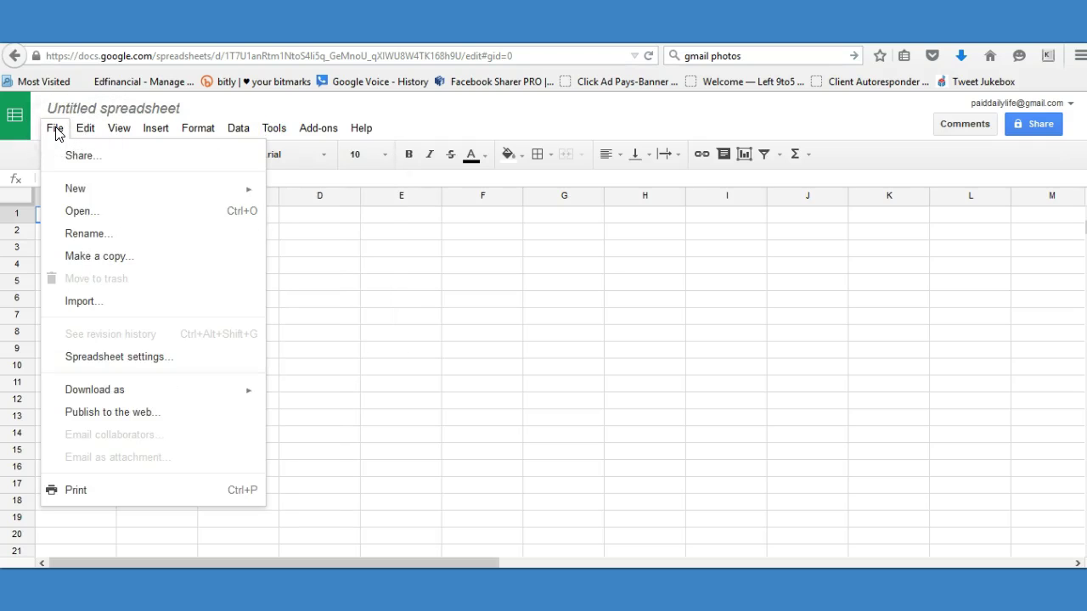
click(91, 306)
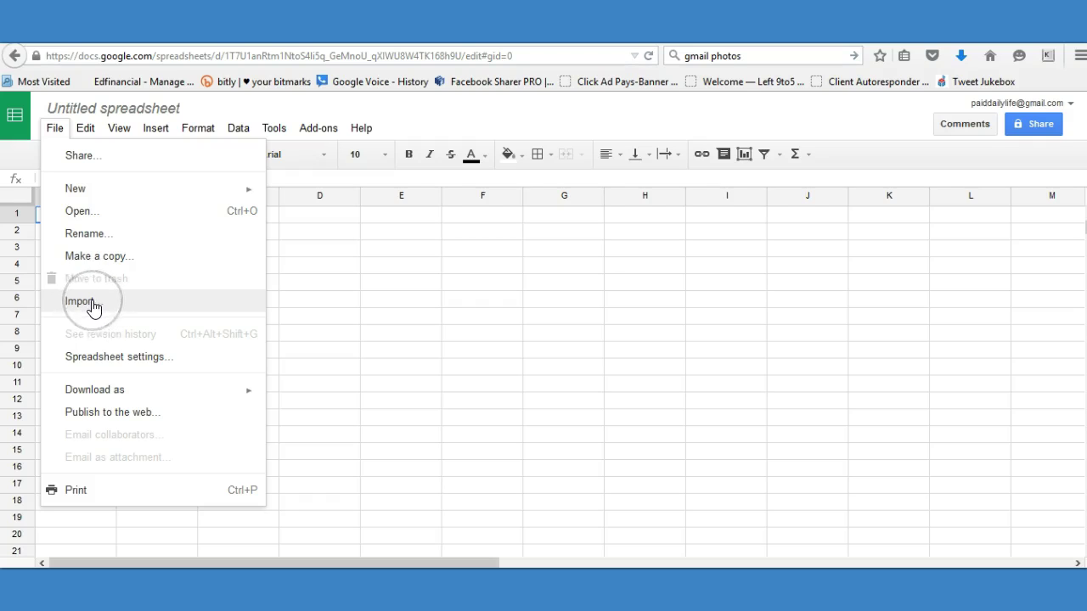
Step: Upload Feb-eml-300-starter-trial LEADS.csv from the Desktop for import
click(92, 308)
click(81, 301)
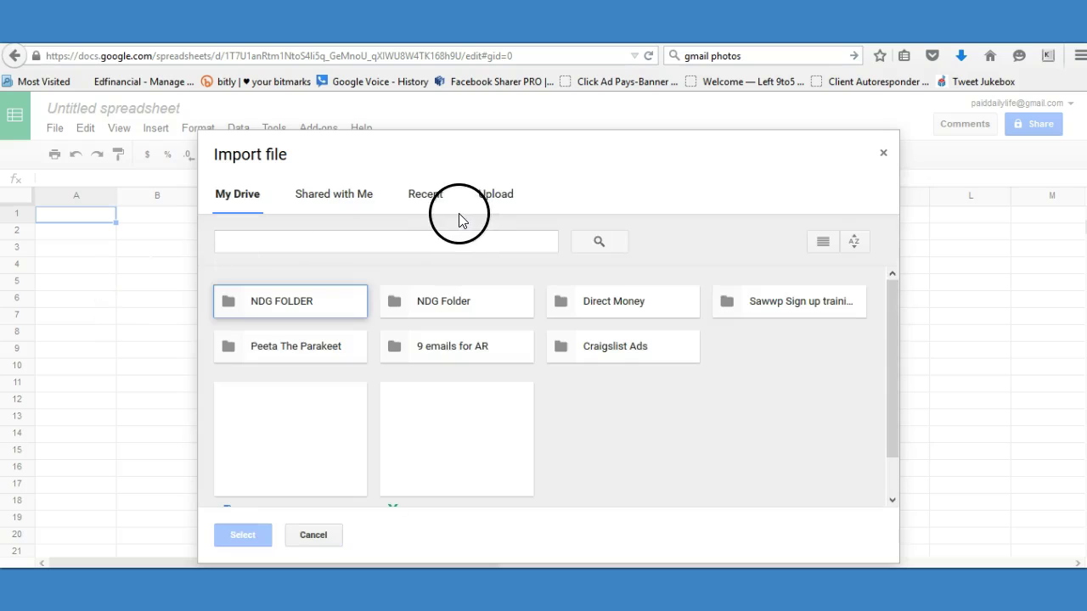
click(488, 201)
click(529, 388)
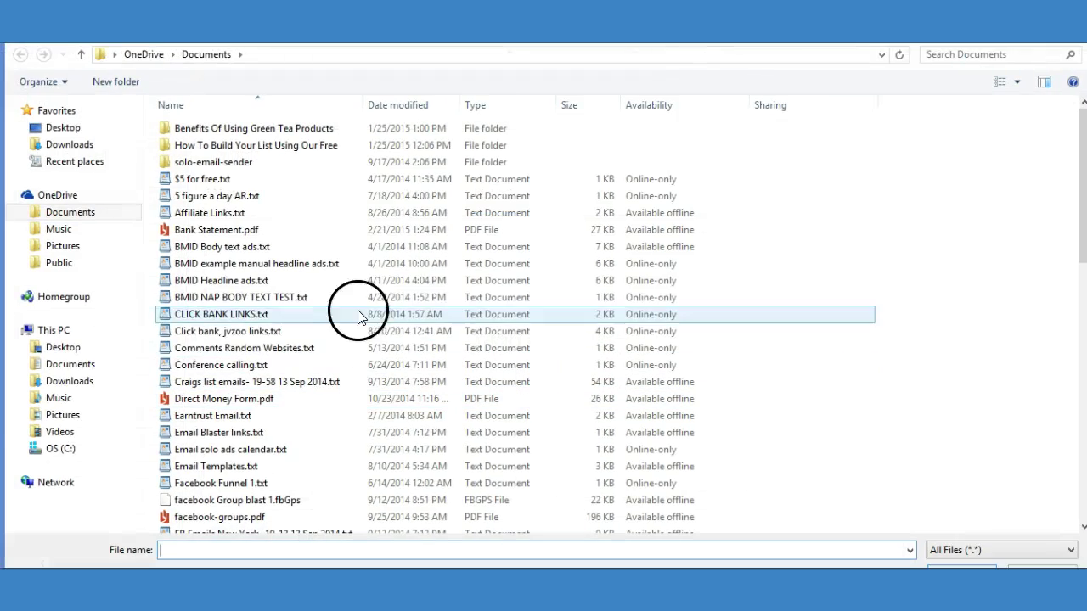
click(62, 348)
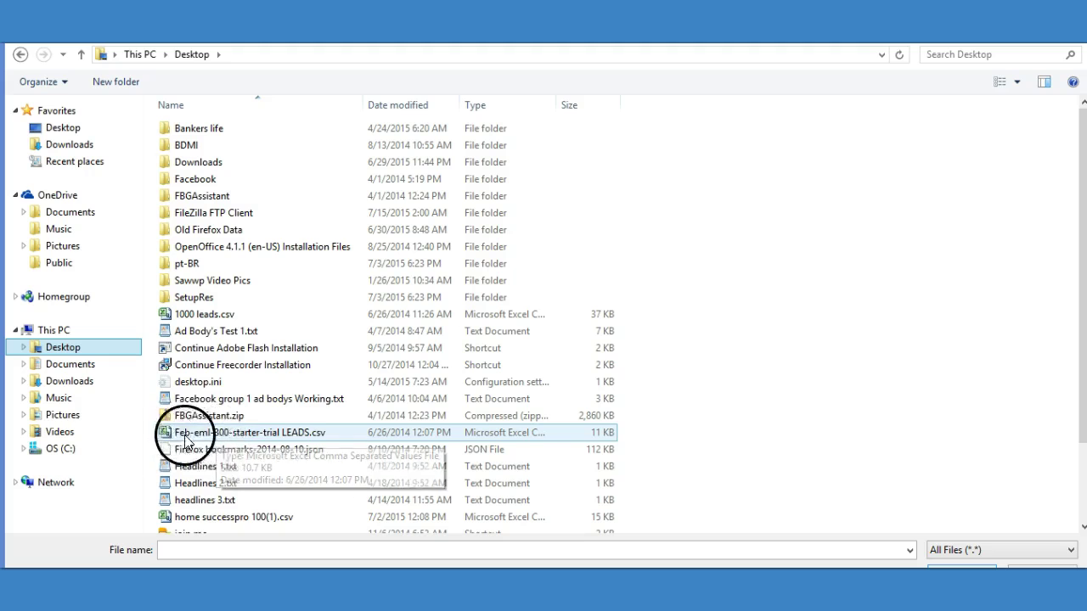
double_click(245, 435)
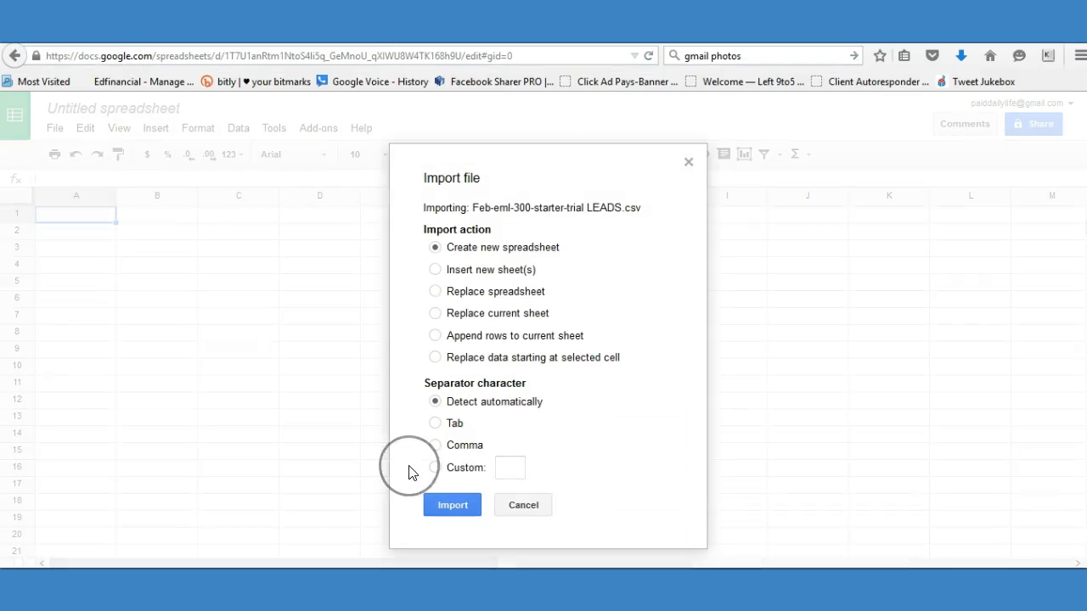
Step: Import the LEADS CSV as a new spreadsheet and open it
click(434, 247)
click(453, 505)
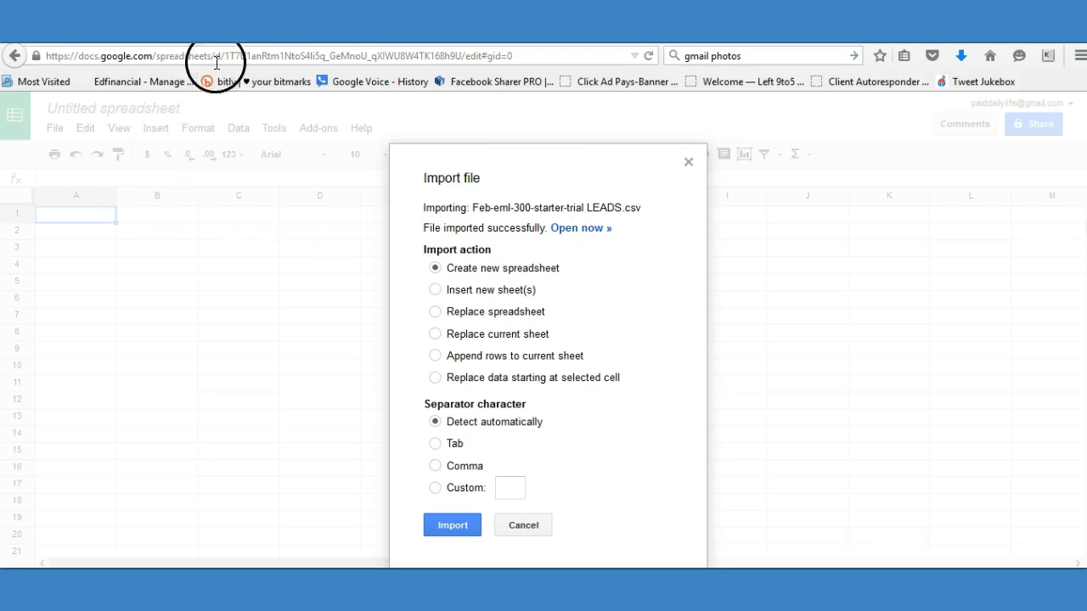
click(581, 228)
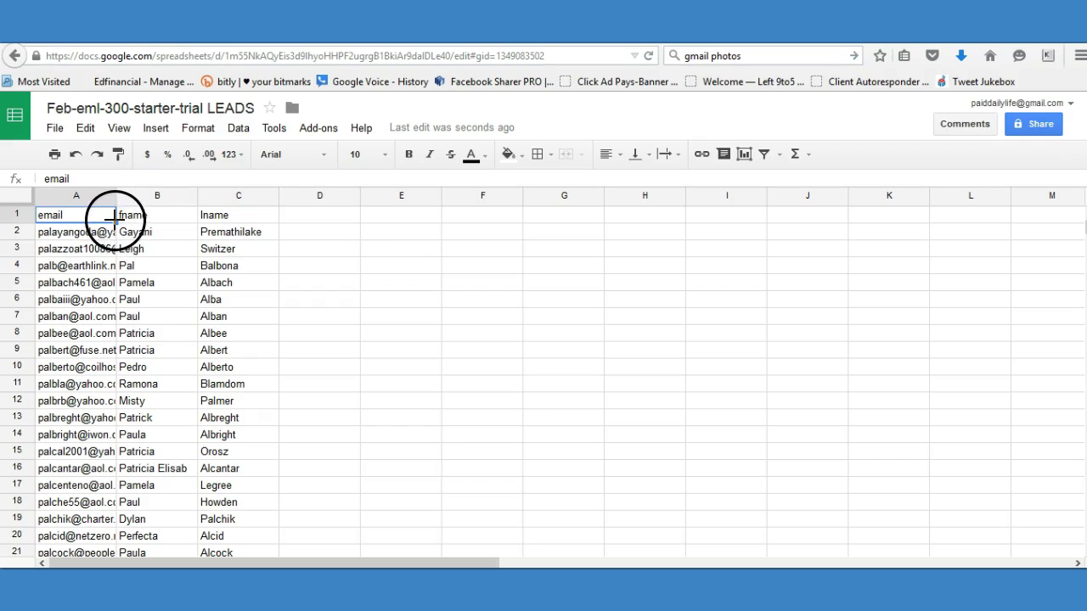
Step: Widen column A to fit the email addresses
drag(116, 224, 196, 214)
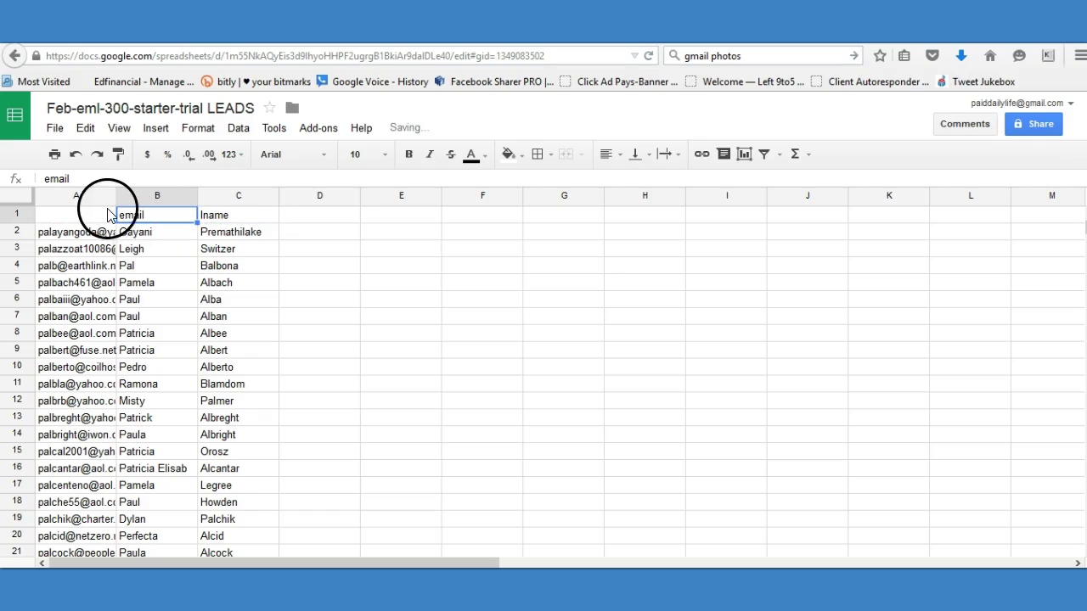
drag(63, 219, 61, 217)
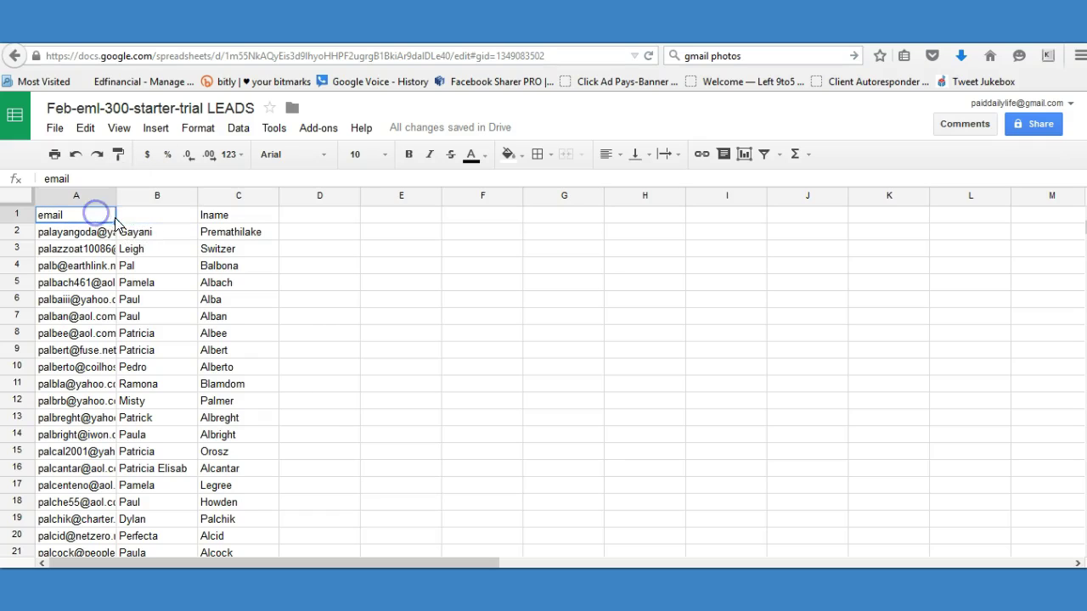
mouse_move(117, 220)
mouse_down()
mouse_move(194, 223)
mouse_move(92, 213)
mouse_move(146, 219)
mouse_move(101, 220)
mouse_move(150, 174)
mouse_move(109, 231)
mouse_move(145, 202)
mouse_move(198, 203)
mouse_up()
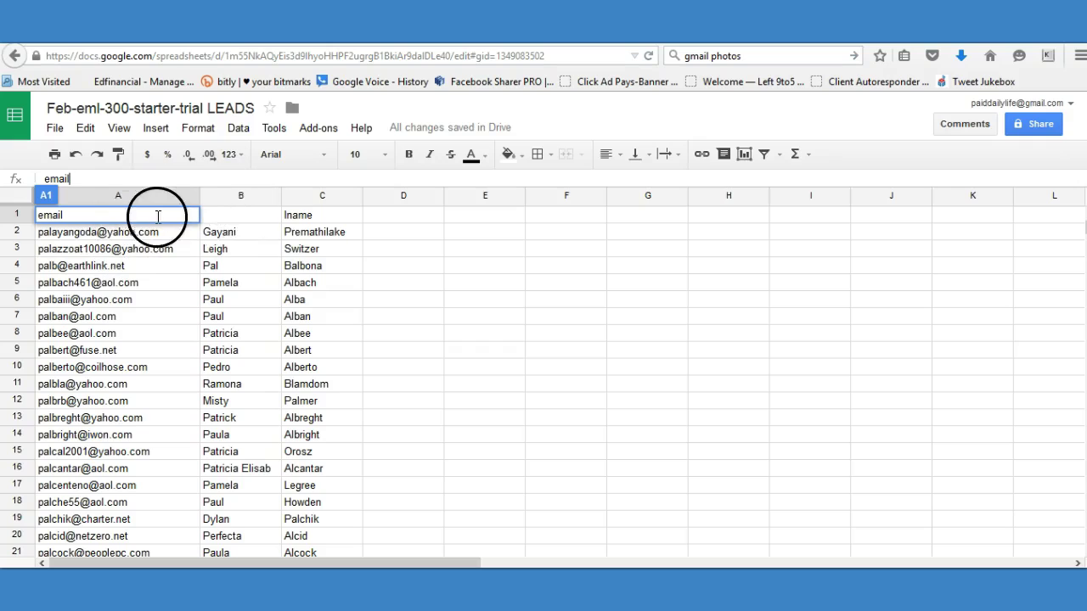
Step: Rename header B1 to First Name and change C1 from lname to last name
double_click(248, 218)
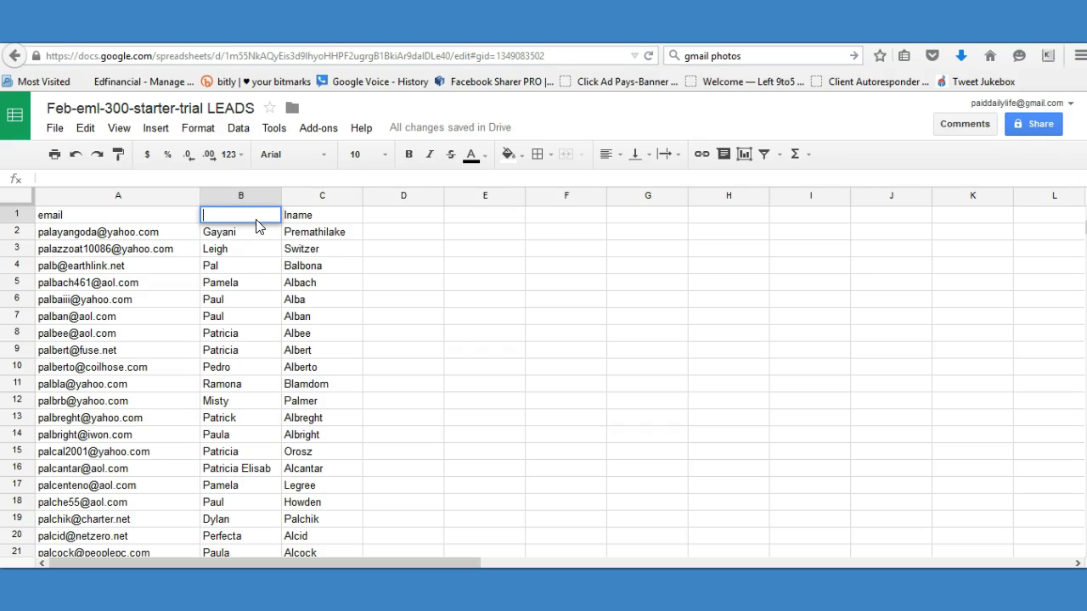
text(First Name)
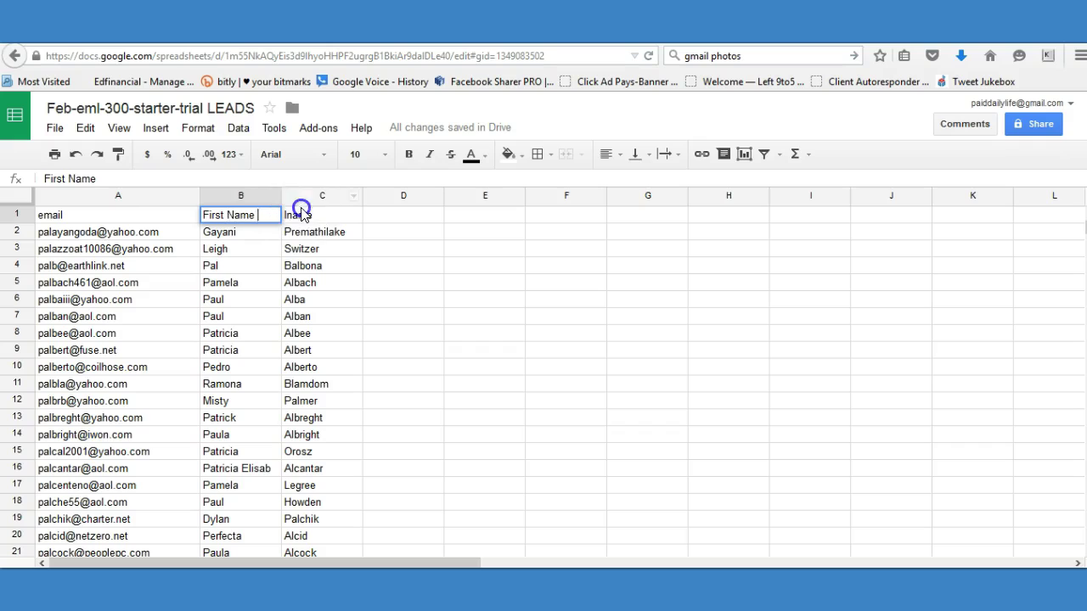
double_click(292, 214)
click(288, 215)
text(ast)
click(274, 179)
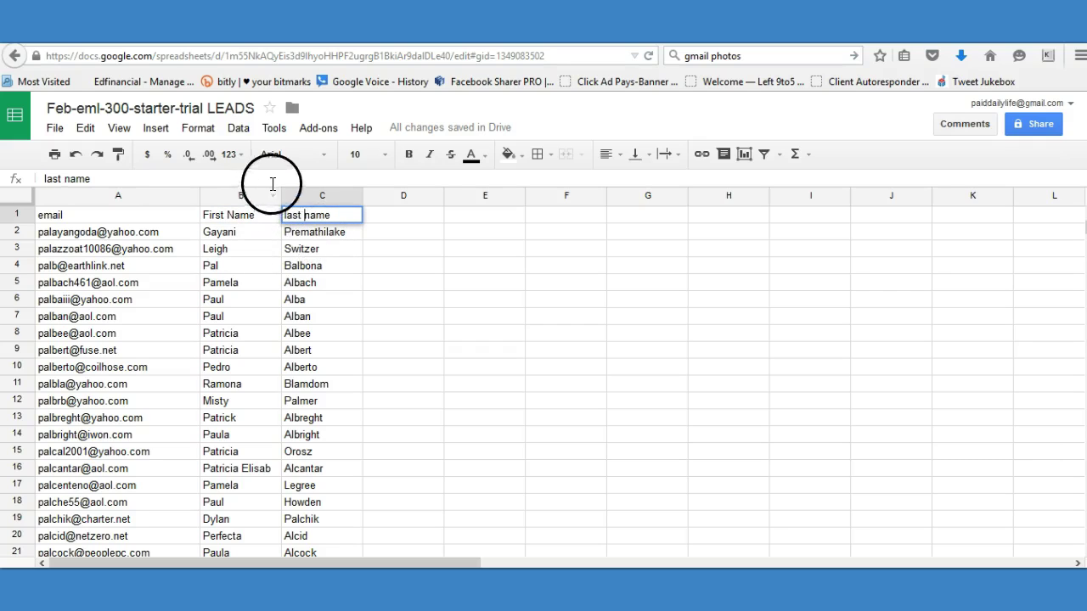
click(85, 214)
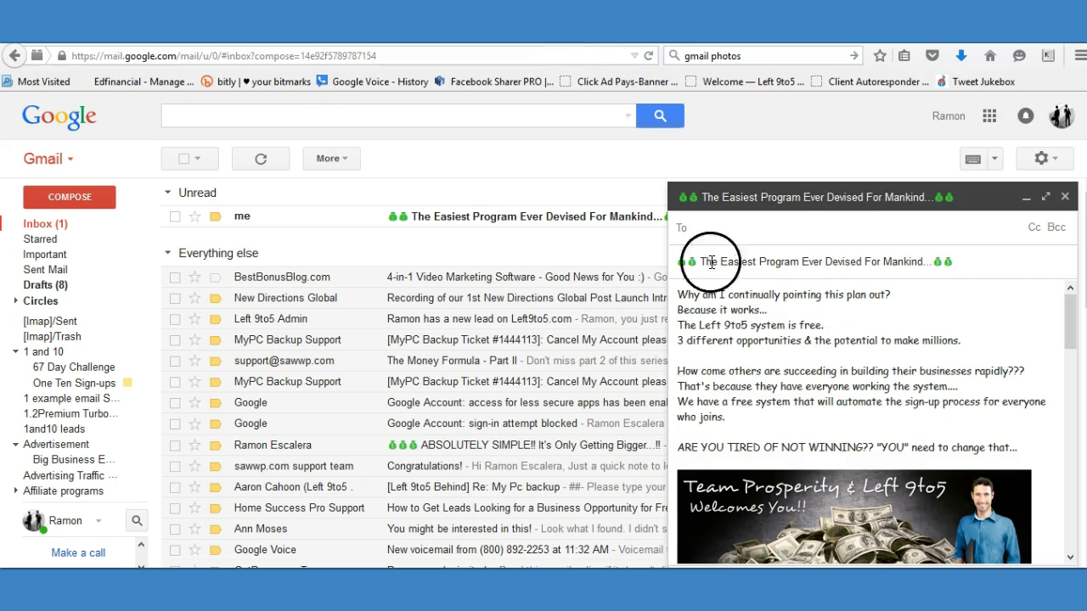
scroll(840, 420, down, 5)
scroll(747, 340, up, 4)
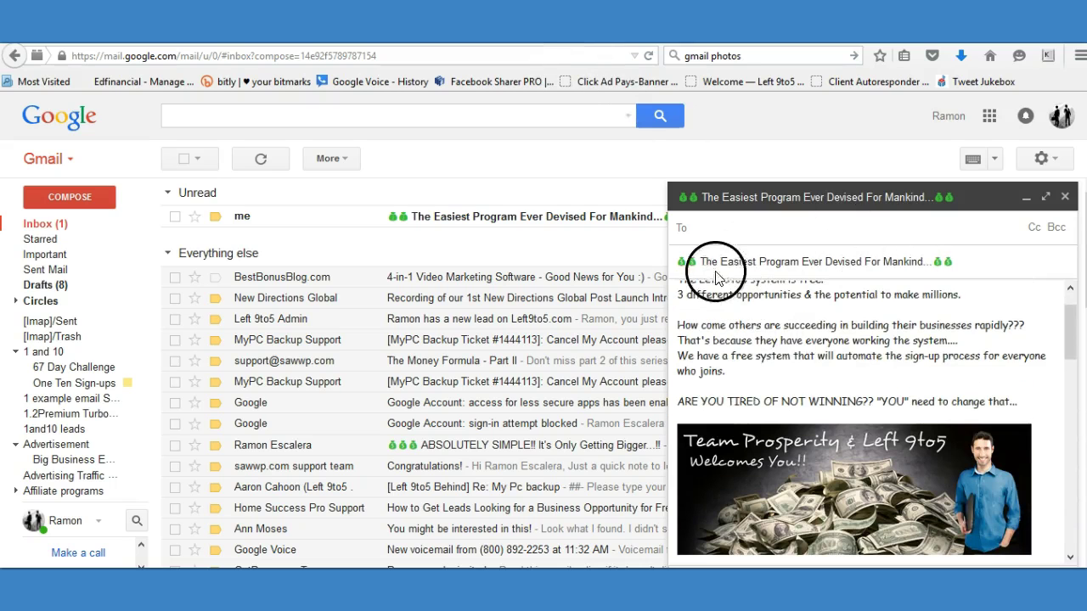
drag(709, 261, 824, 256)
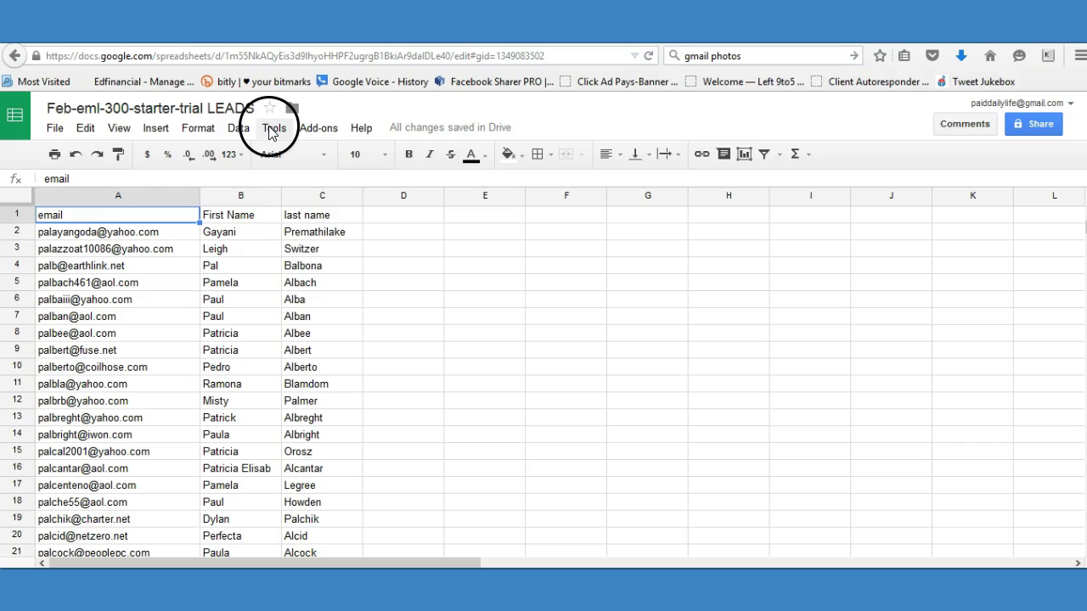
Step: Show the Tools > Add-ons > Yet Another Mail Merge submenu
click(272, 132)
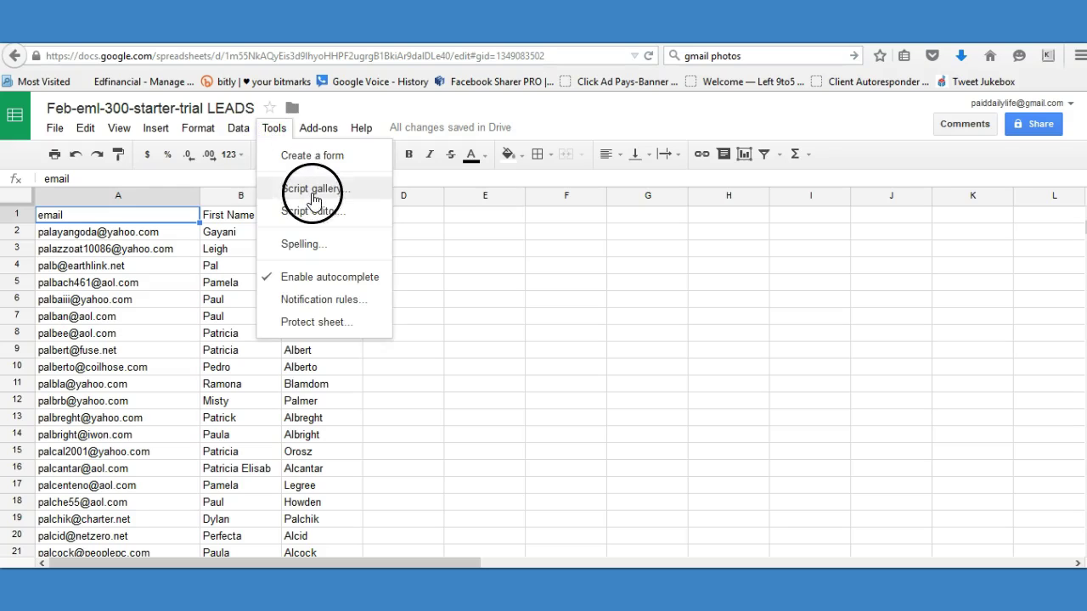
mouse_move(318, 127)
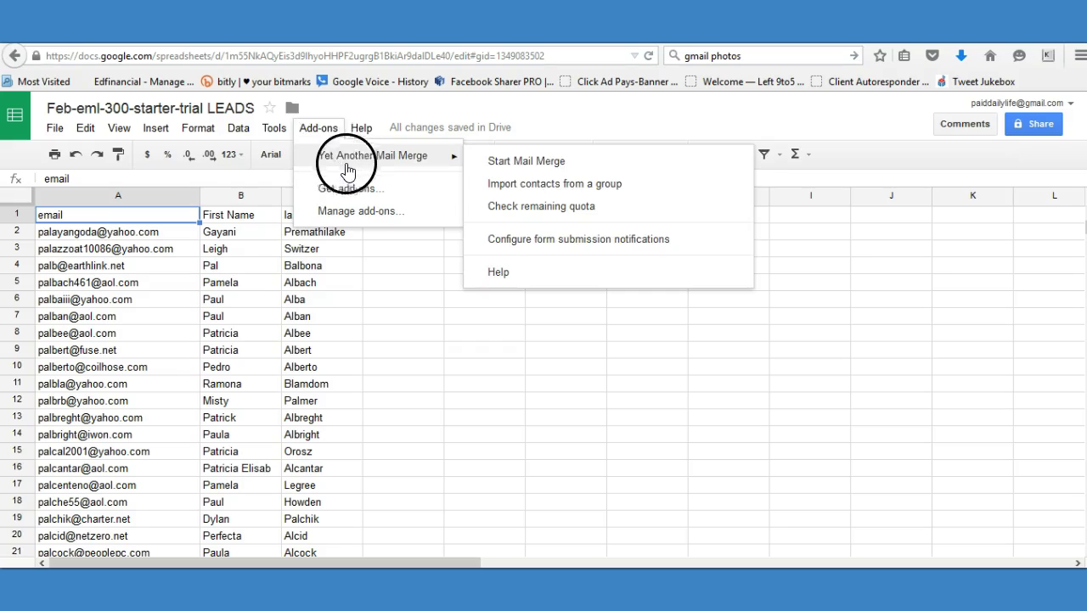
mouse_move(357, 158)
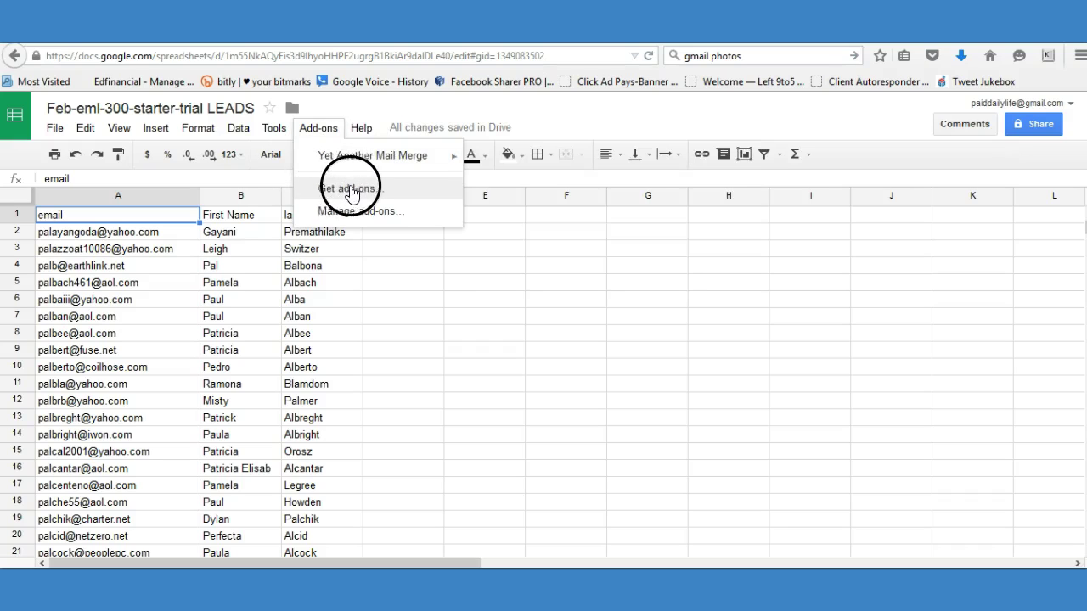
Step: Search the add-on store for Yet Another Mail Merge and view its installed listing
click(349, 193)
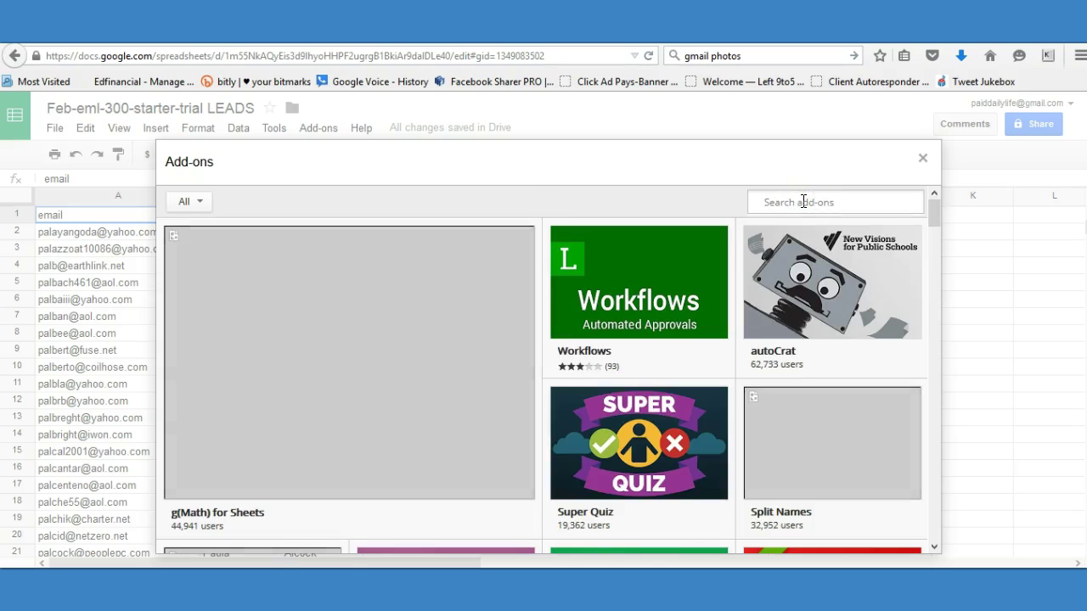
click(803, 202)
text(Yet another email merge)
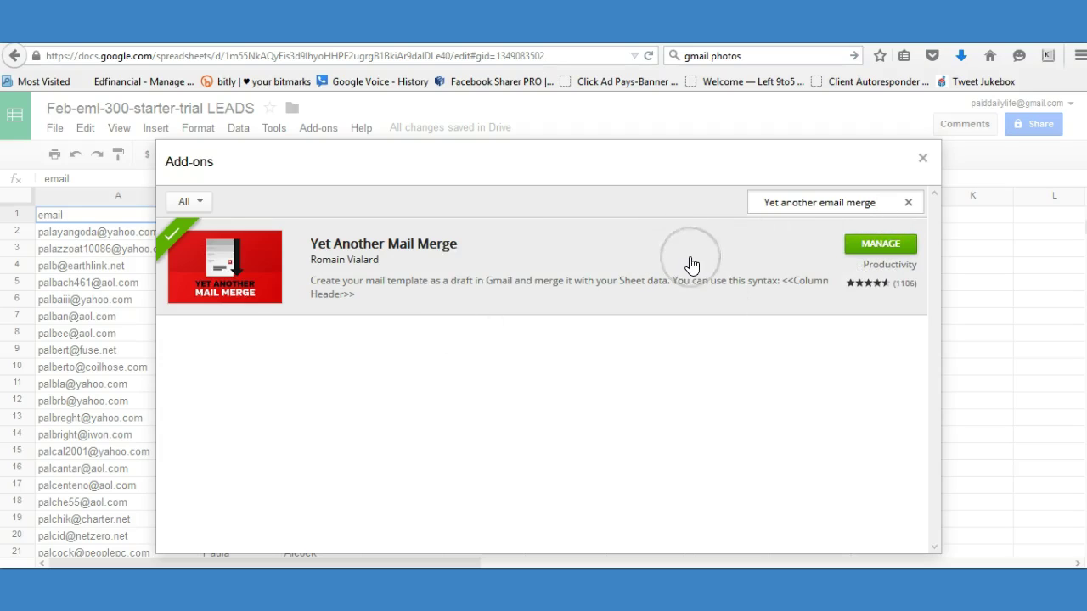
click(682, 274)
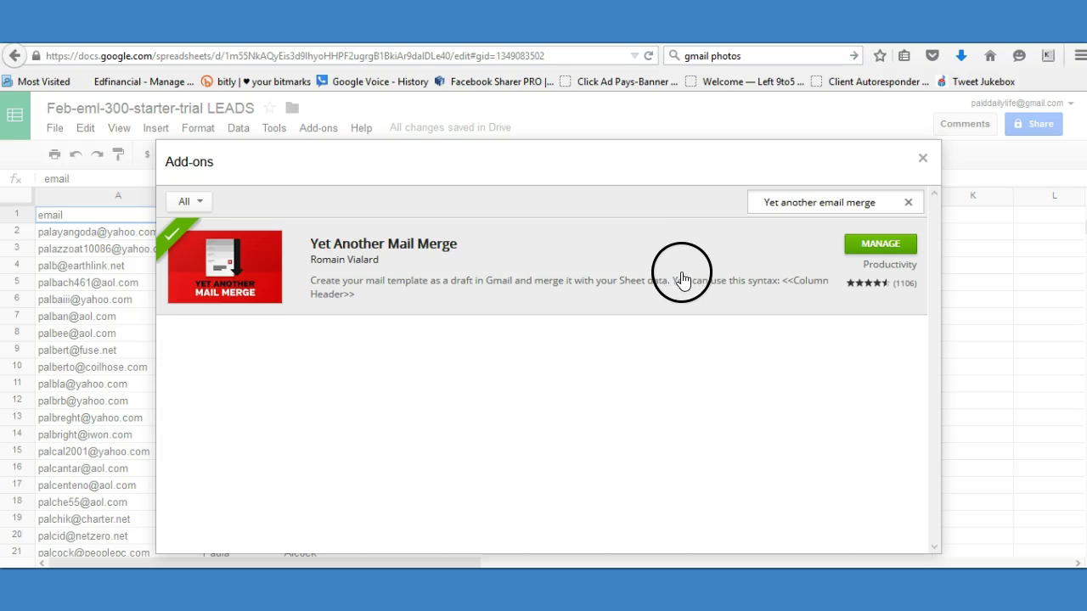
Step: Close the store and run Add-ons > Yet Another Mail Merge > Start Mail Merge
click(924, 160)
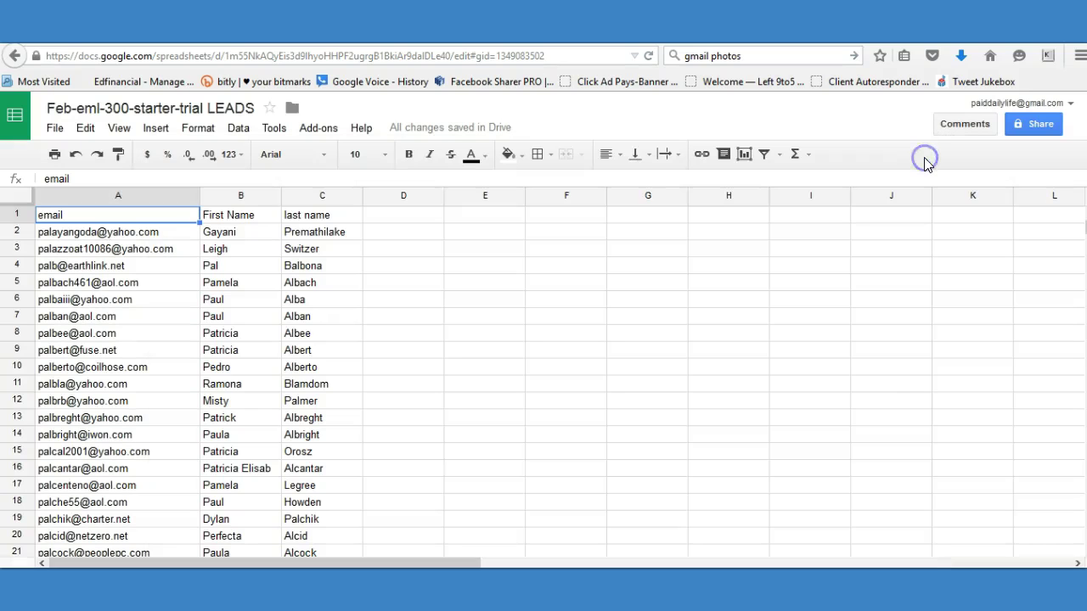
click(320, 129)
mouse_move(412, 154)
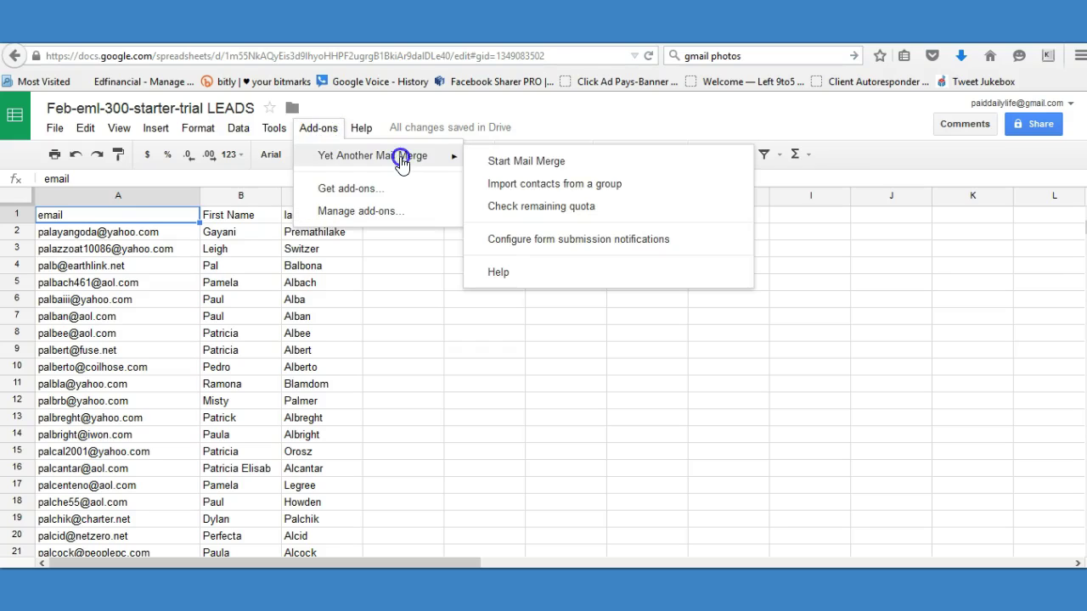
click(567, 163)
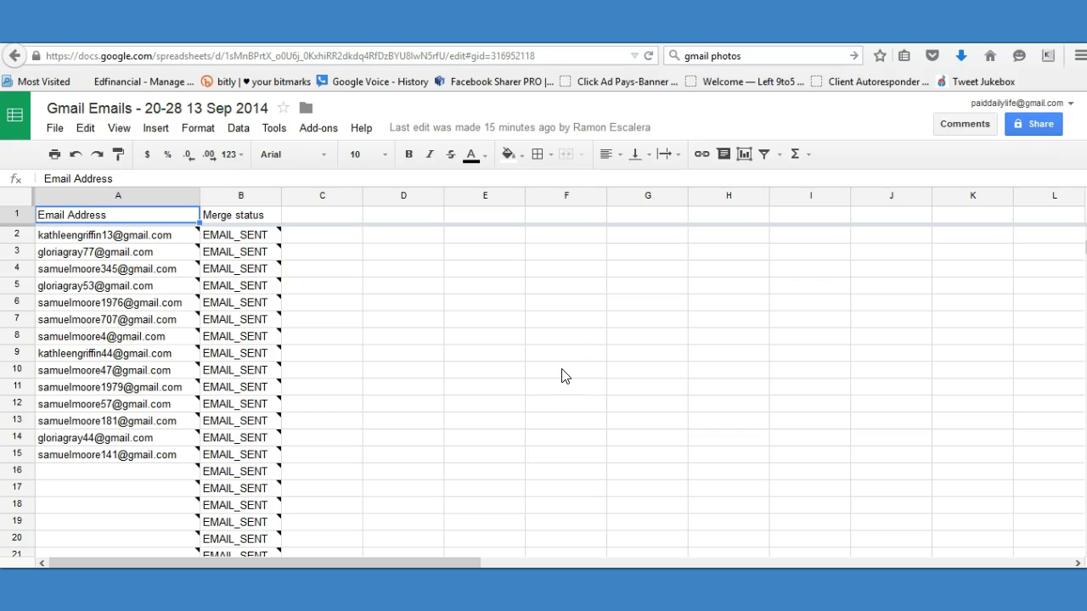
Step: Scroll the Merge status column and check an address's merge note
scroll(326, 331, down, 10)
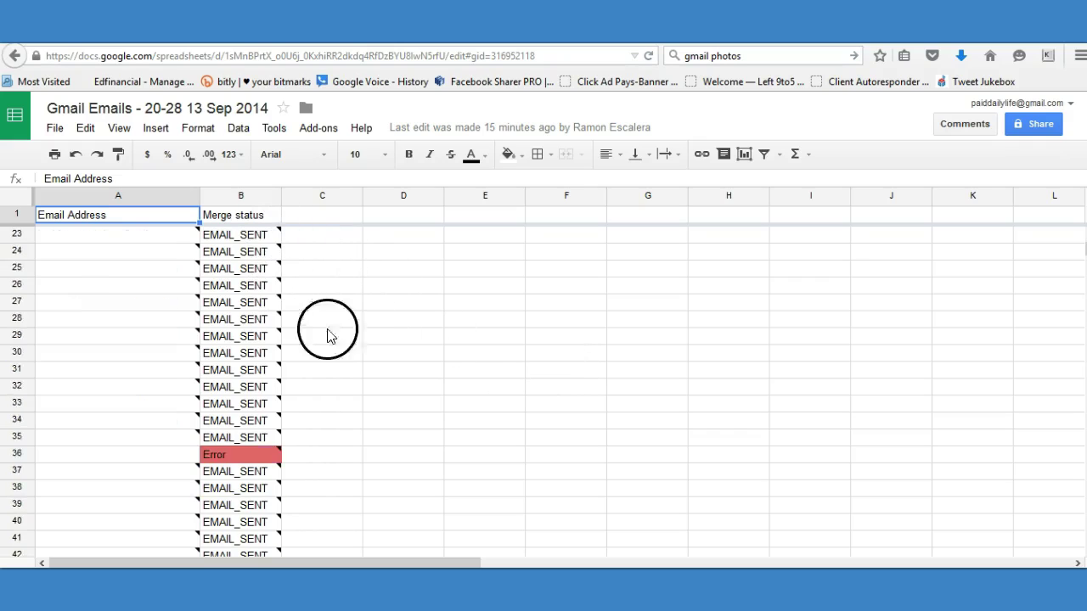
scroll(363, 349, up, 1)
scroll(349, 351, down, 11)
scroll(117, 287, up, 2)
scroll(357, 342, down, 3)
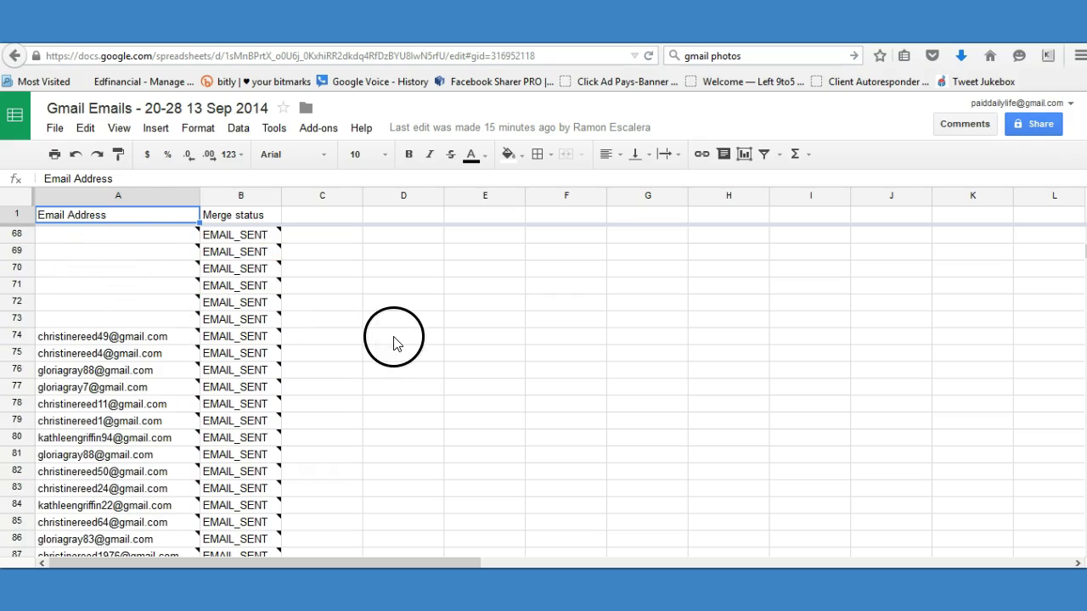
mouse_move(193, 343)
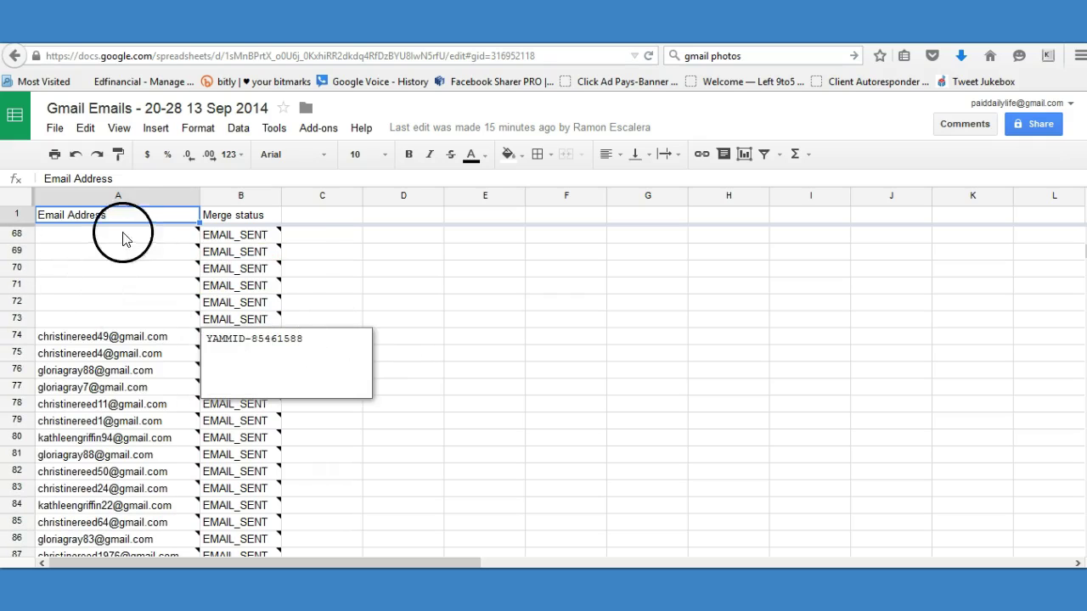
click(89, 272)
click(446, 339)
Step: Scroll down to the first unsent row and select B102 and A102
scroll(416, 354, down, 6)
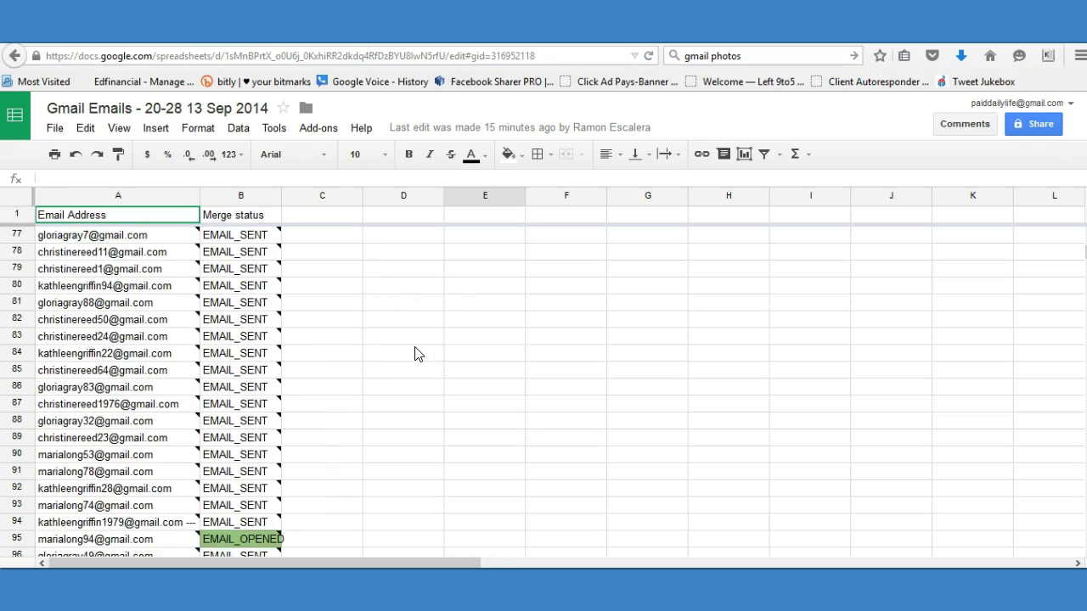
mouse_move(245, 391)
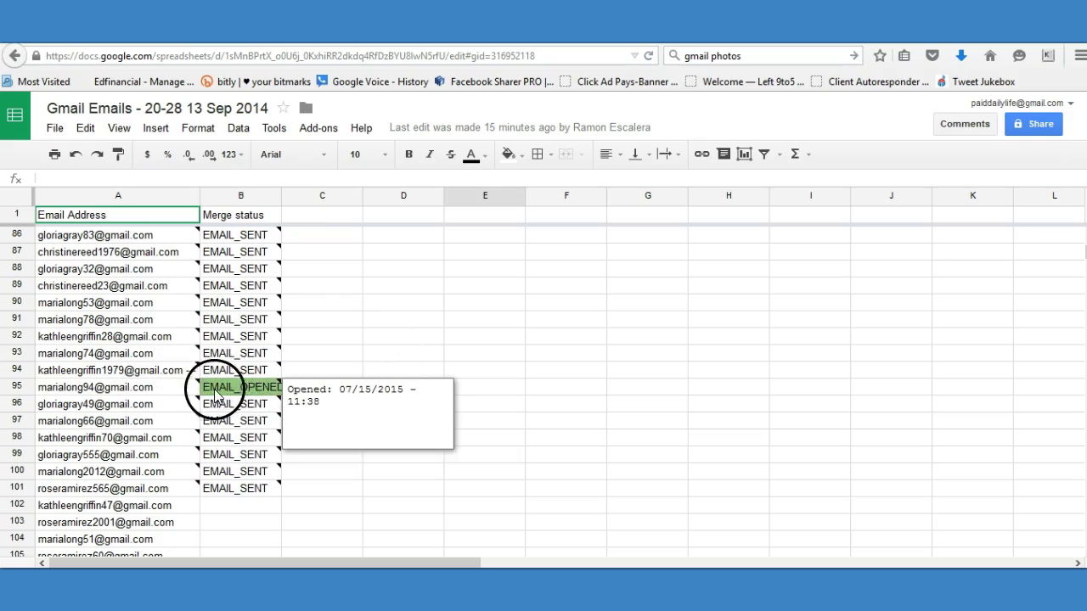
scroll(213, 395, down, 2)
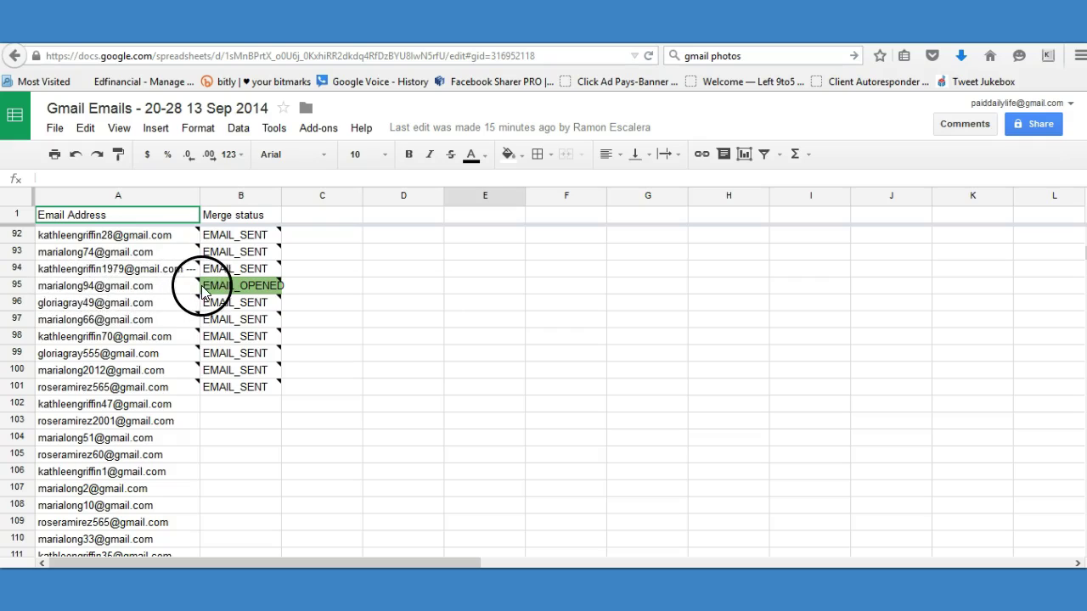
mouse_move(190, 291)
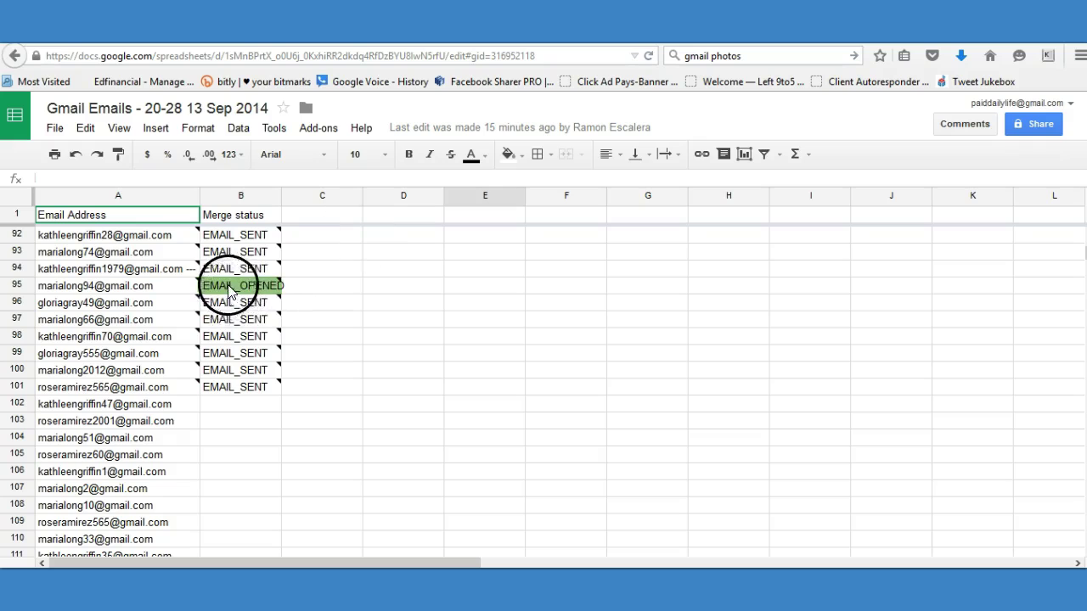
scroll(283, 407, down, 1)
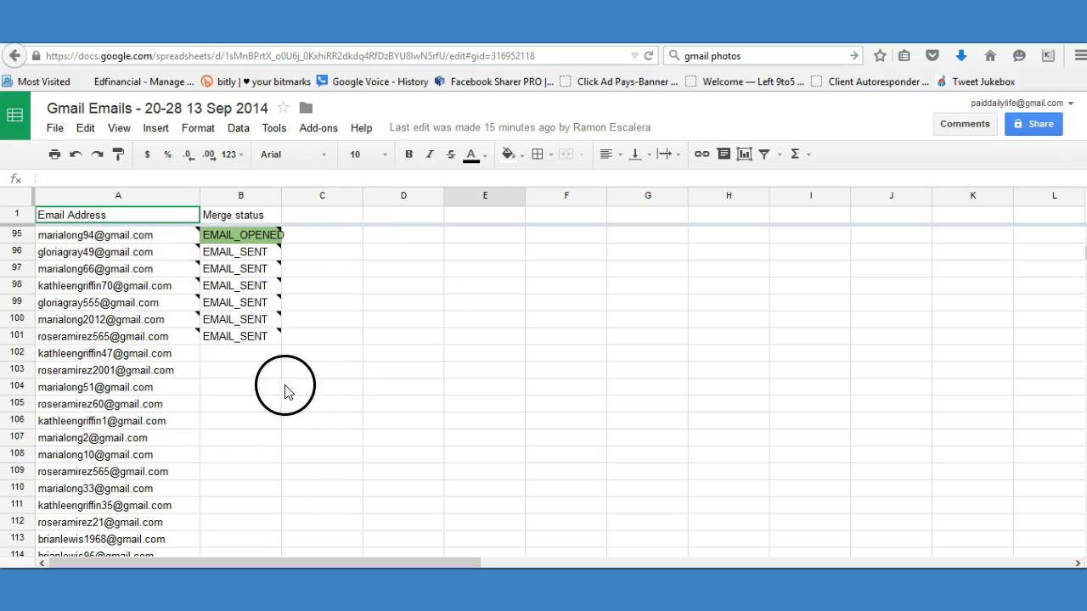
click(215, 355)
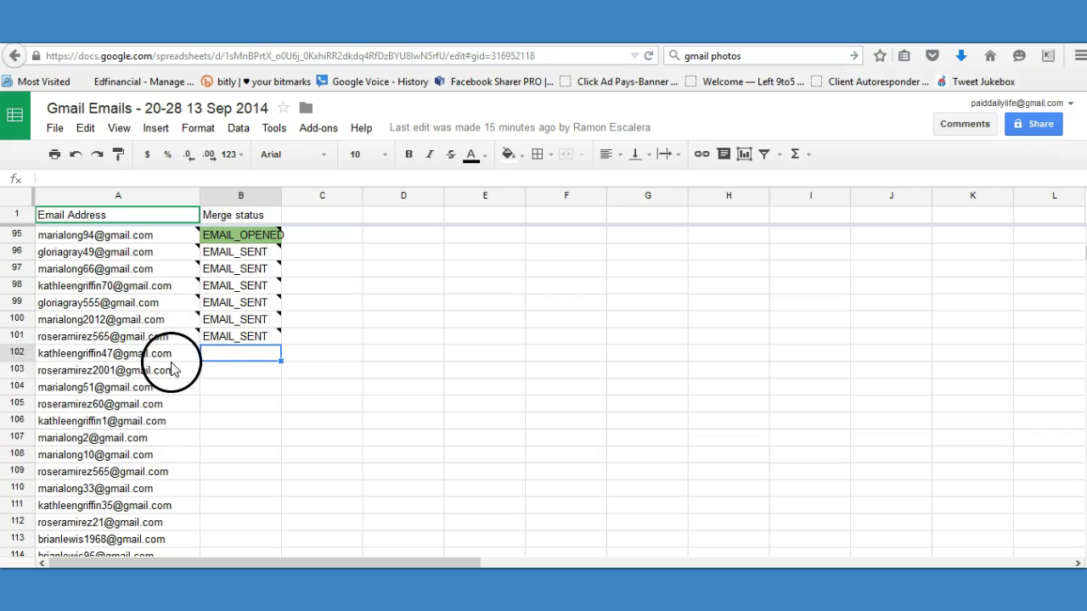
click(77, 355)
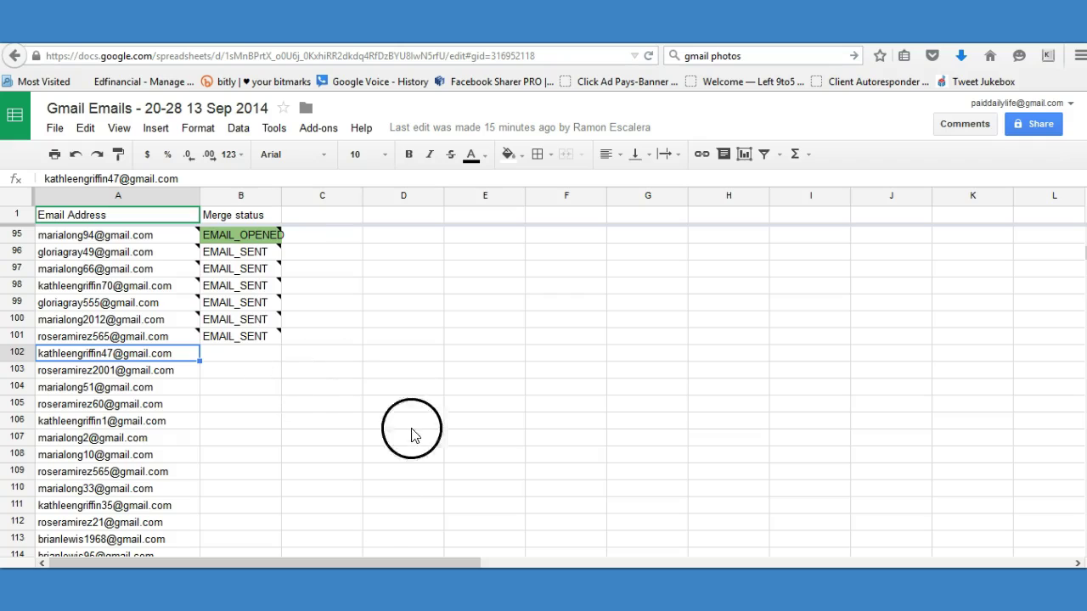
Step: Review the rows below the sent ones, then scroll back to the top
scroll(364, 519, down, 1)
scroll(346, 484, down, 3)
scroll(345, 484, up, 9)
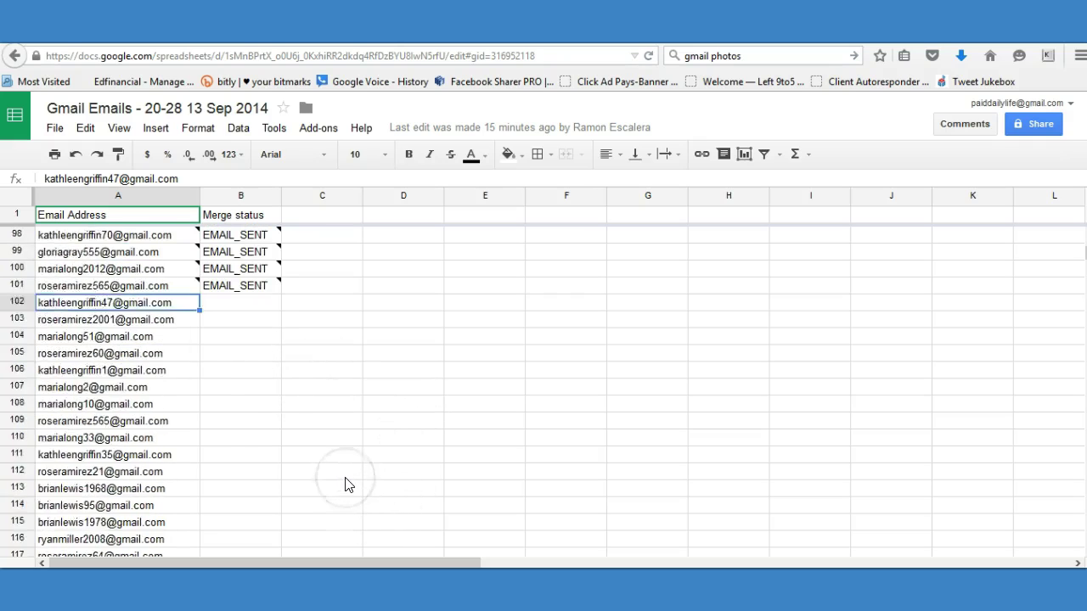
scroll(345, 484, down, 5)
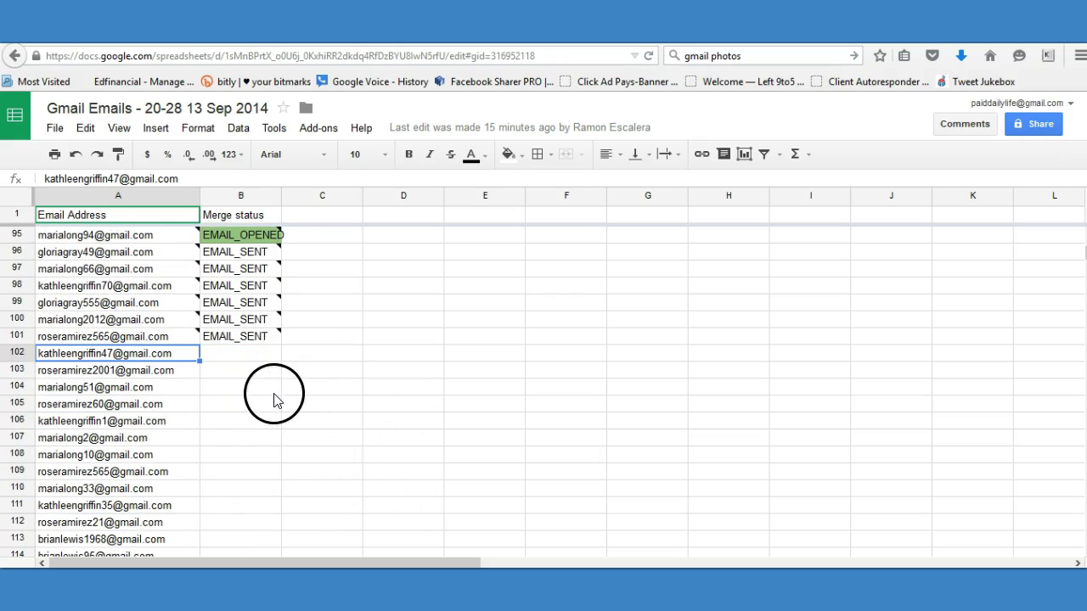
mouse_move(193, 378)
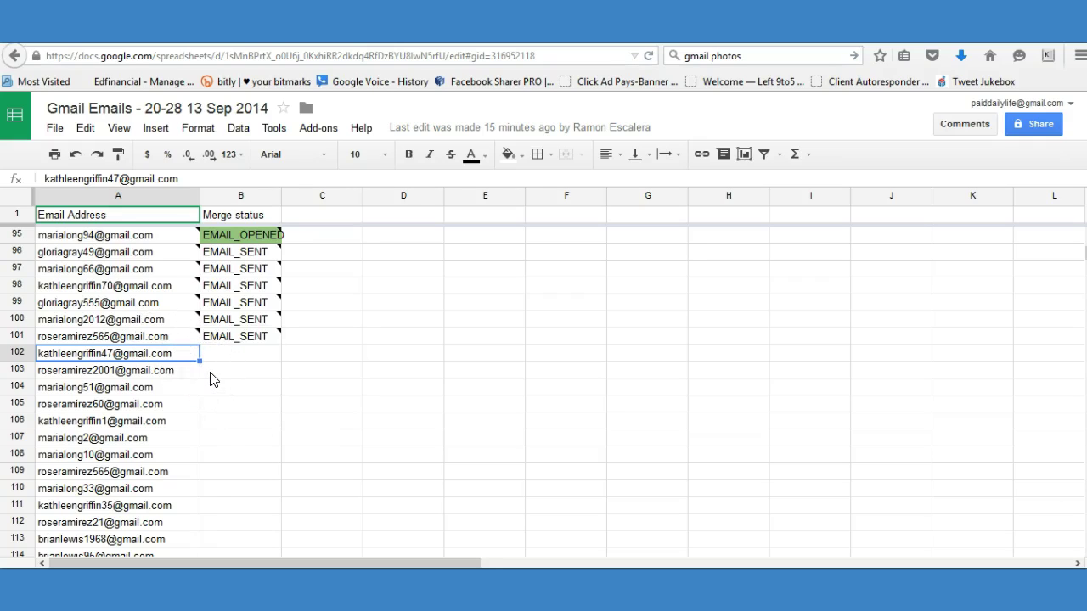
click(222, 379)
click(223, 368)
scroll(236, 365, up, 20)
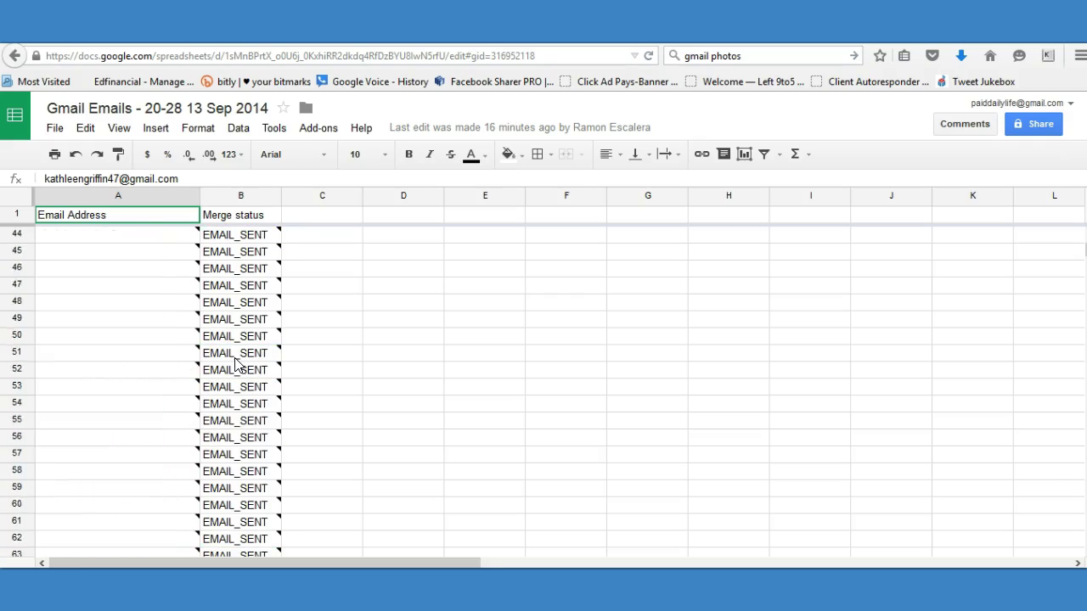
scroll(236, 365, up, 4)
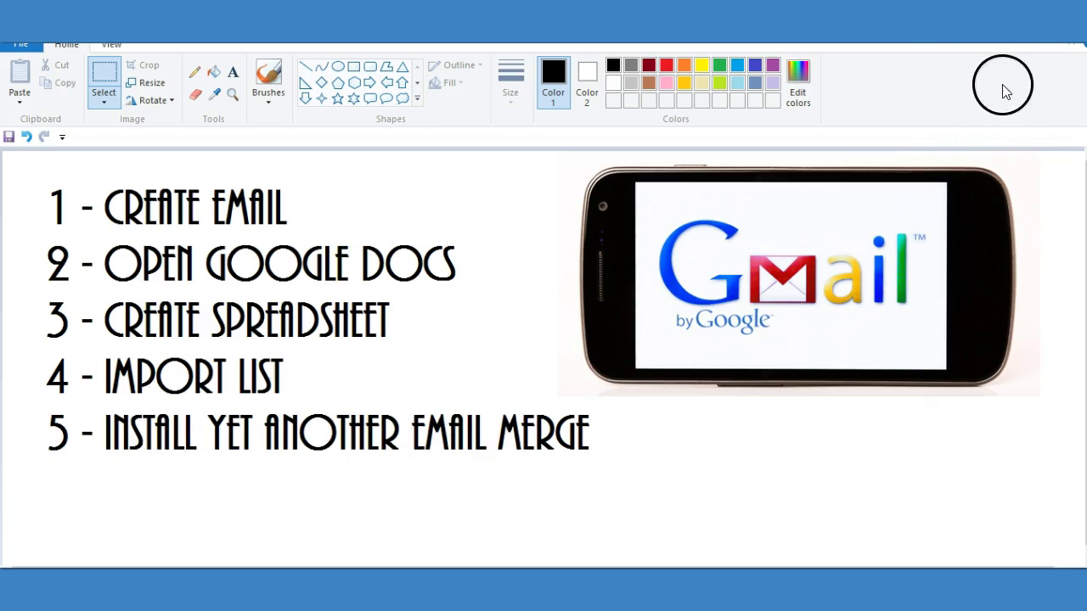
Step: Switch to the Excel window showing Feb-eml-300-starter-trial LEADS.csv with its email, fname and lname columns
key(alt+Tab)
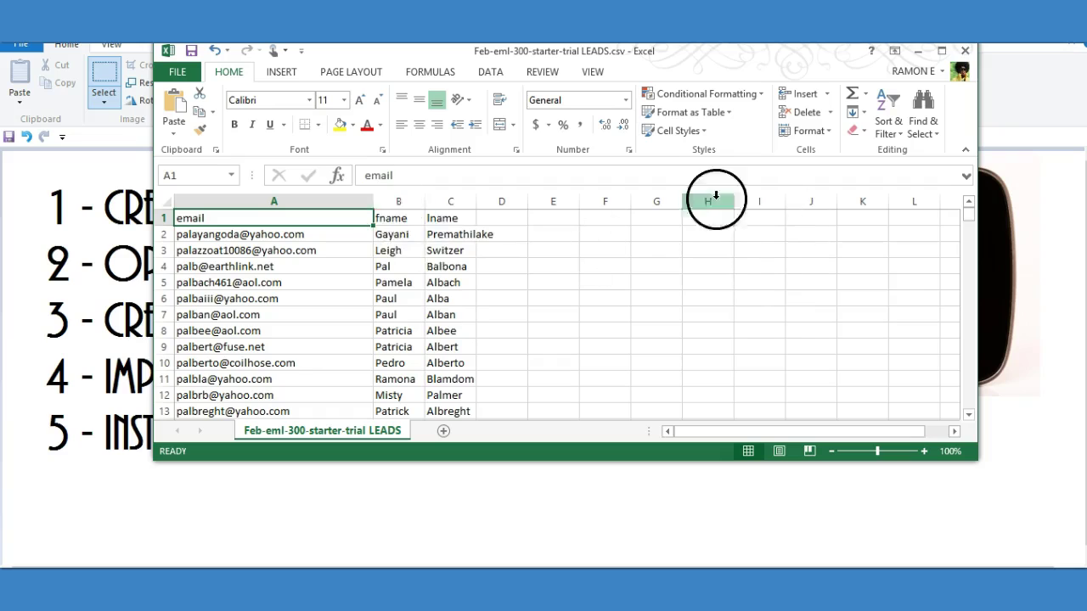
Step: Minimize the Excel LEADS.csv window to get back to the Gmail Emails sheet
click(917, 51)
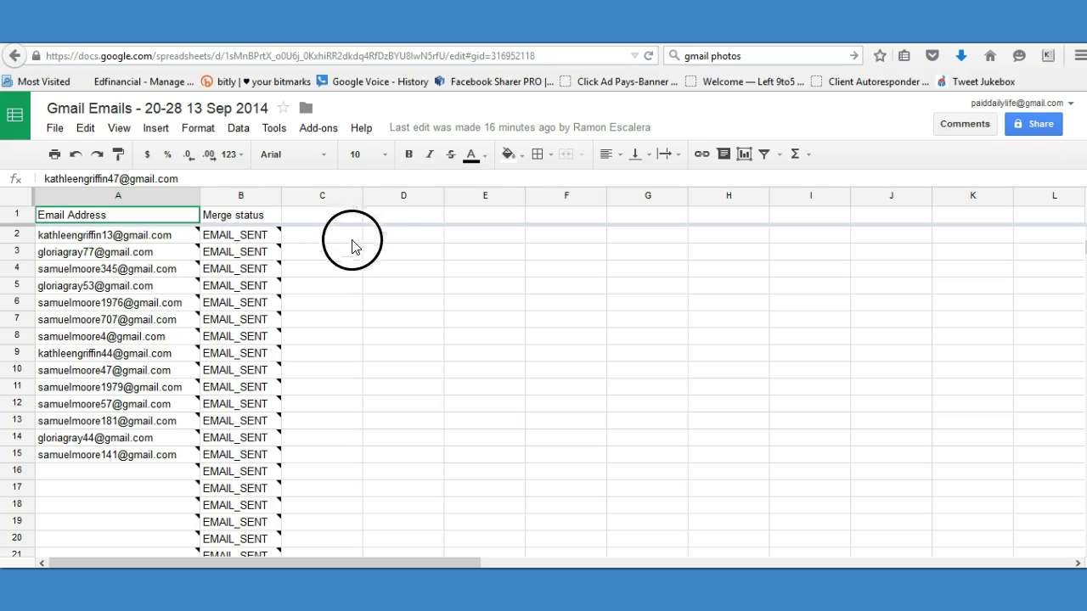
Step: Scroll the Gmail Emails sheet down and back up to review merge statuses through row 101
scroll(445, 353, down, 14)
scroll(444, 351, down, 14)
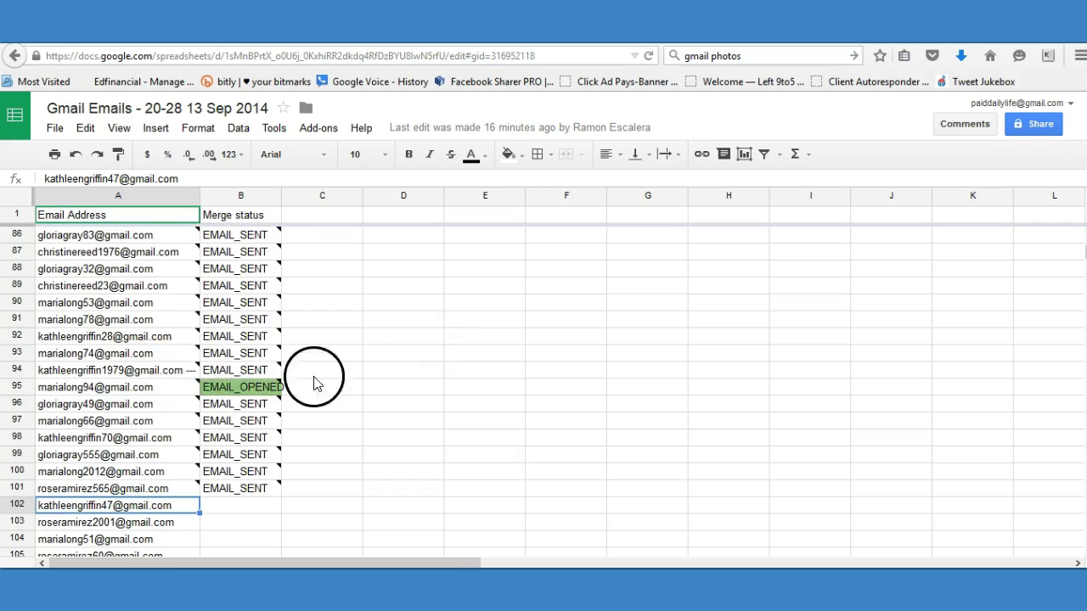
scroll(388, 336, up, 20)
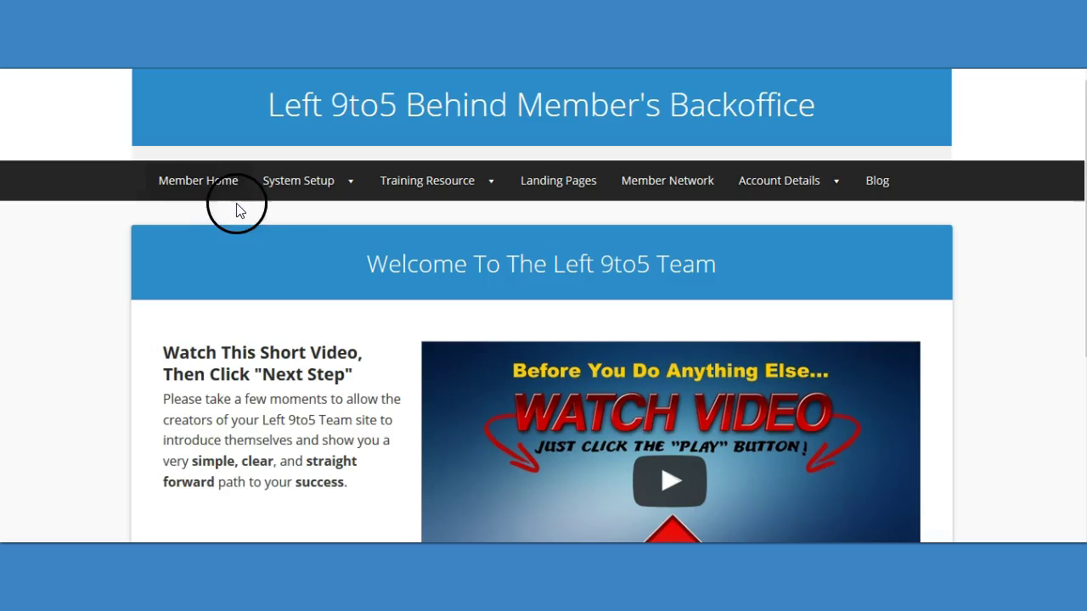
Step: Browse the 'Welcome To The Left 9to5 Team' page and show the System Setup menu's Steps 1–4
scroll(289, 223, down, 2)
scroll(287, 244, up, 1)
scroll(287, 244, up, 1)
scroll(436, 320, down, 2)
scroll(417, 320, up, 2)
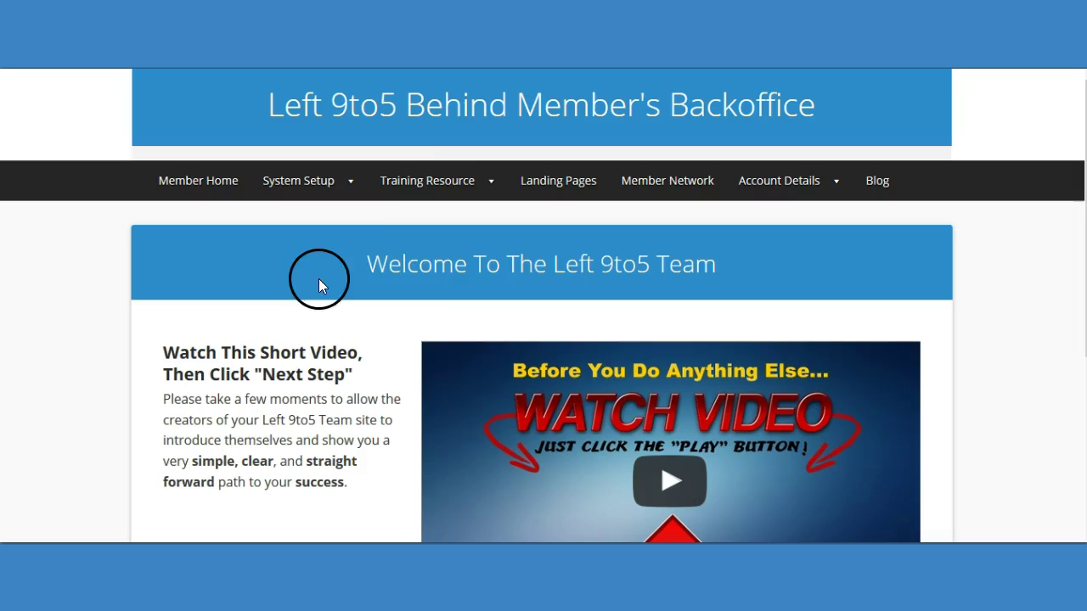
mouse_move(321, 188)
scroll(344, 210, down, 2)
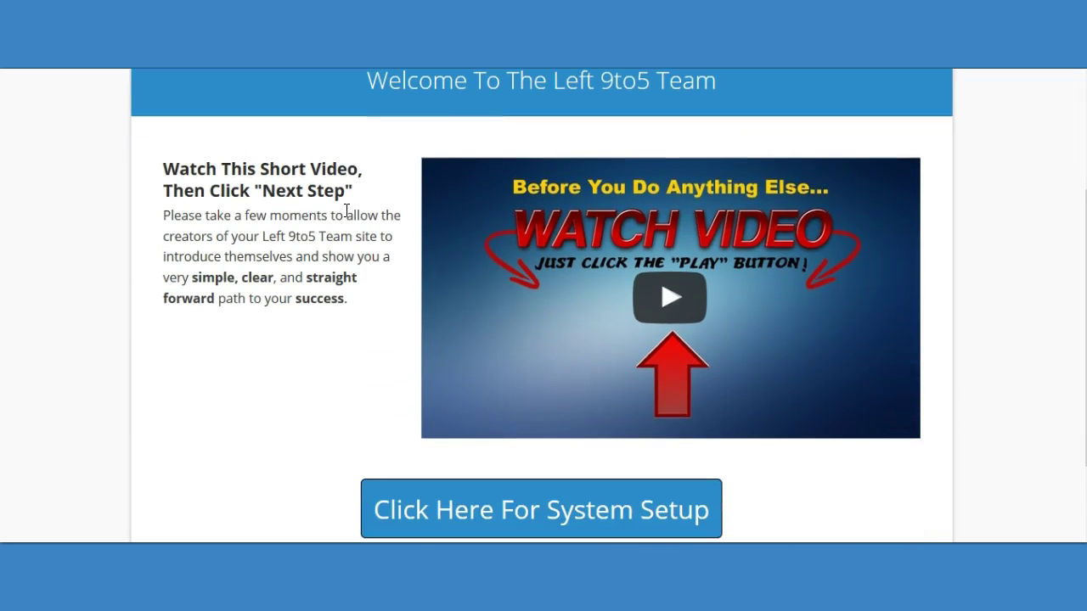
scroll(345, 212, down, 2)
scroll(342, 226, up, 4)
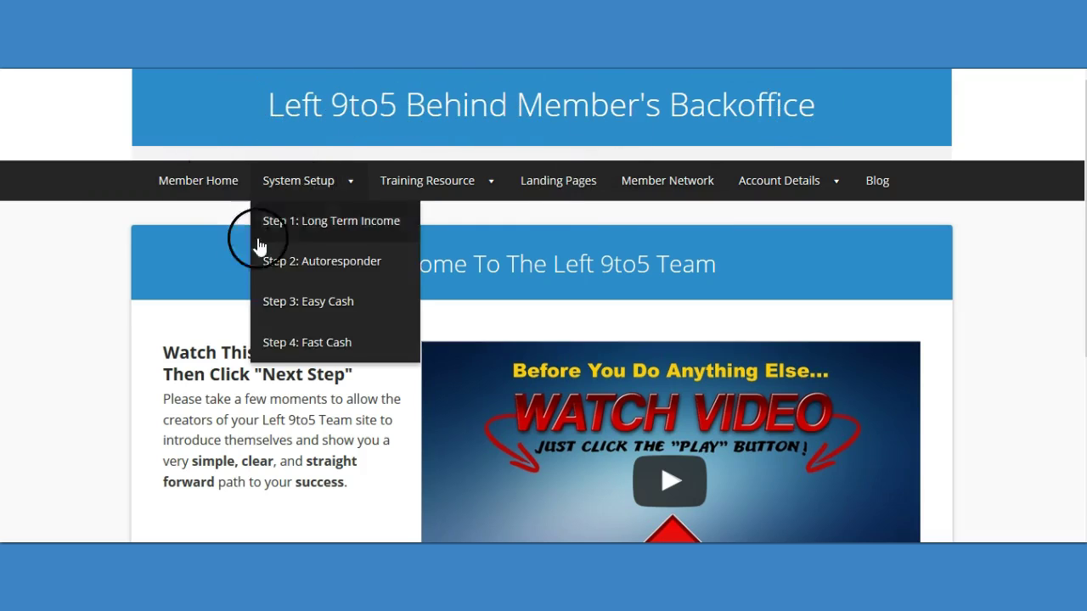
mouse_move(302, 178)
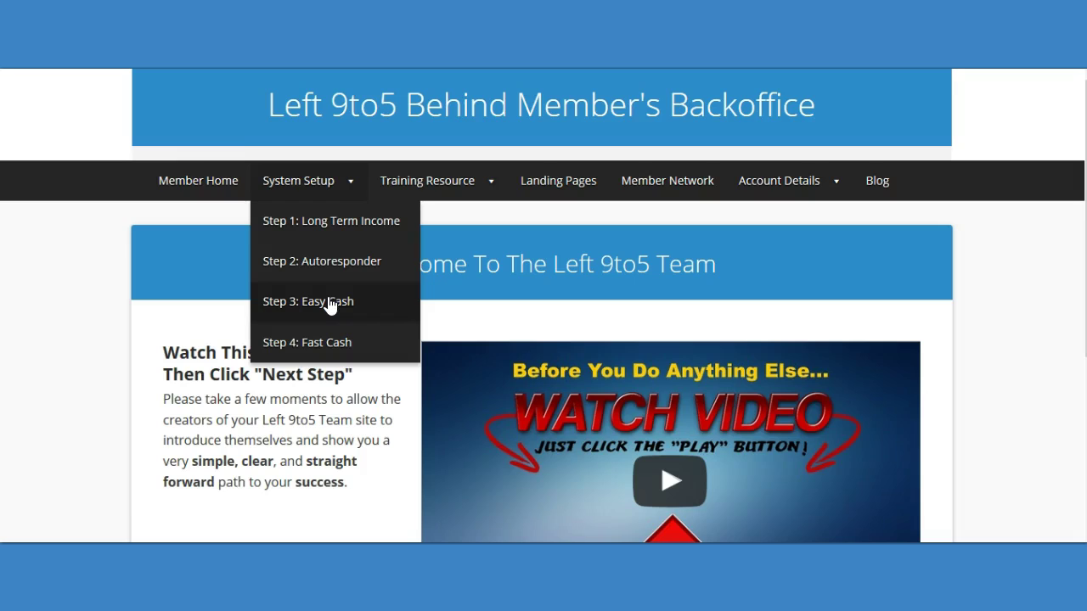
click(333, 228)
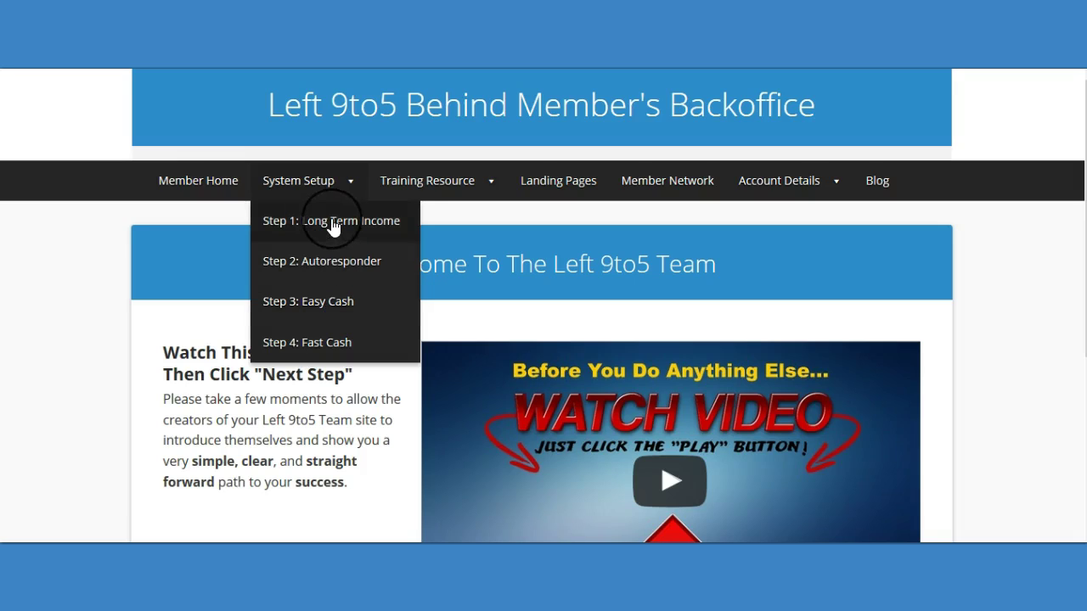
click(333, 294)
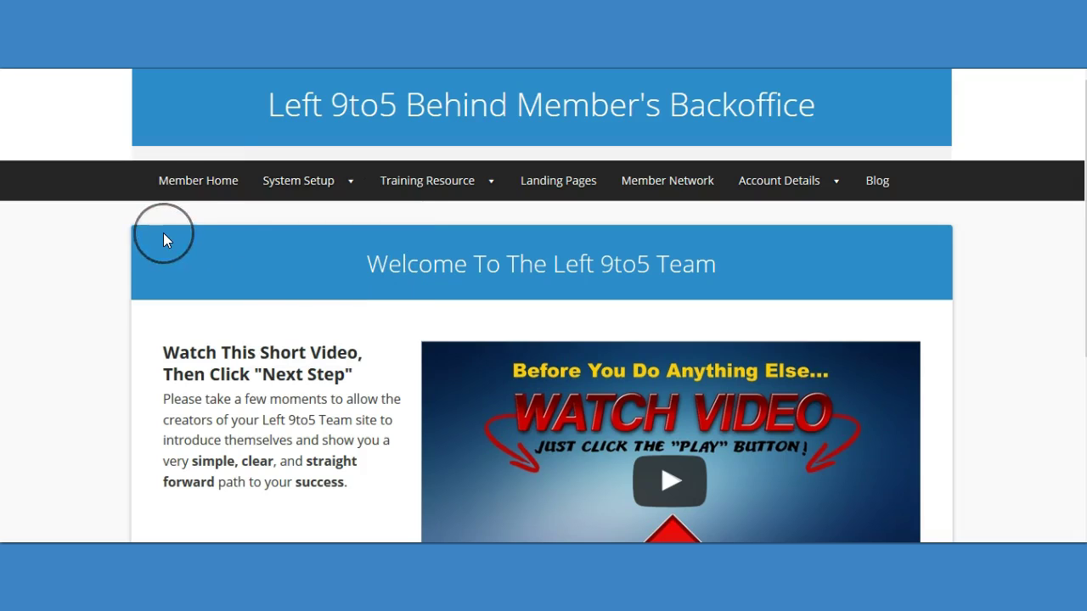
click(70, 223)
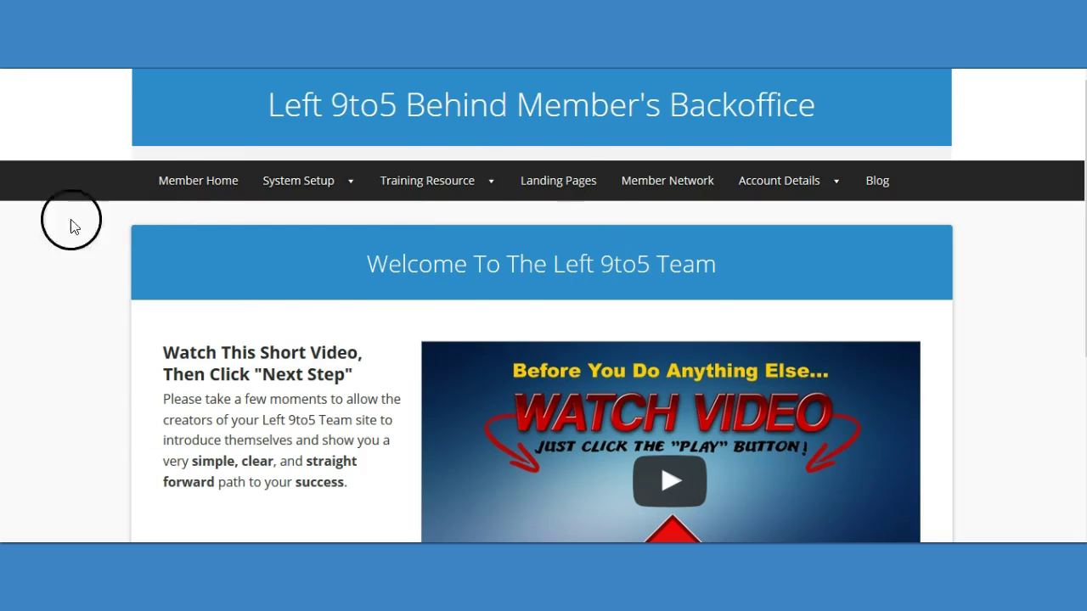
click(652, 139)
scroll(252, 256, down, 4)
scroll(252, 258, up, 4)
mouse_move(499, 195)
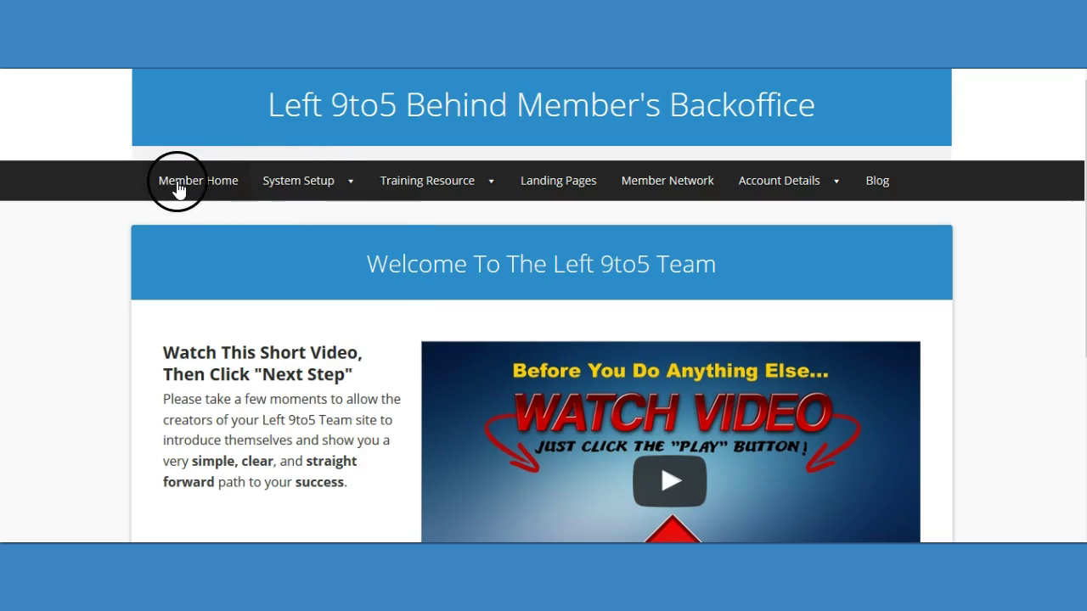
mouse_move(834, 194)
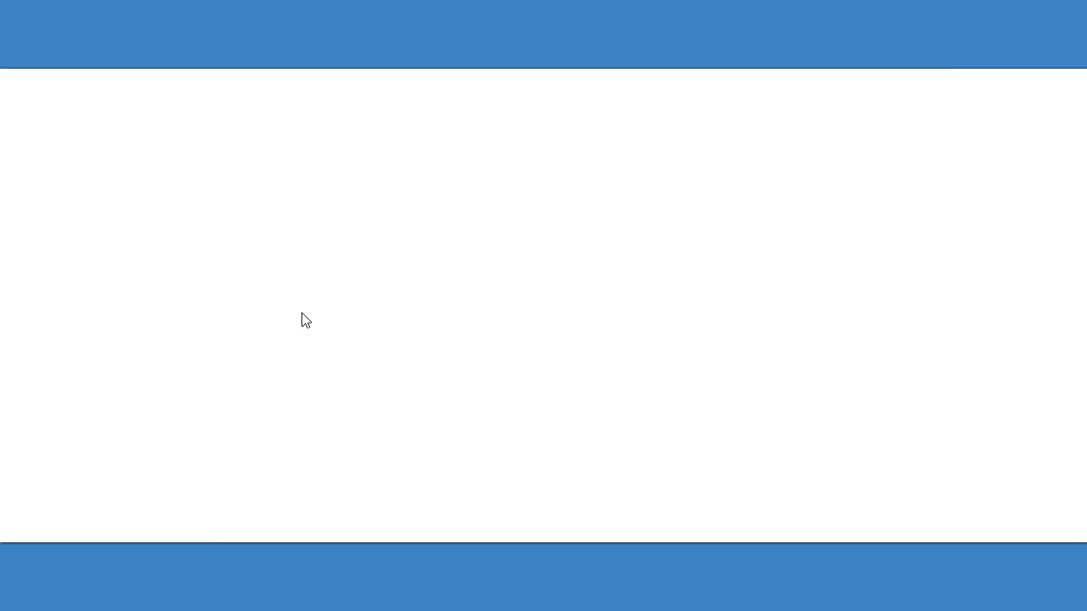
click(297, 323)
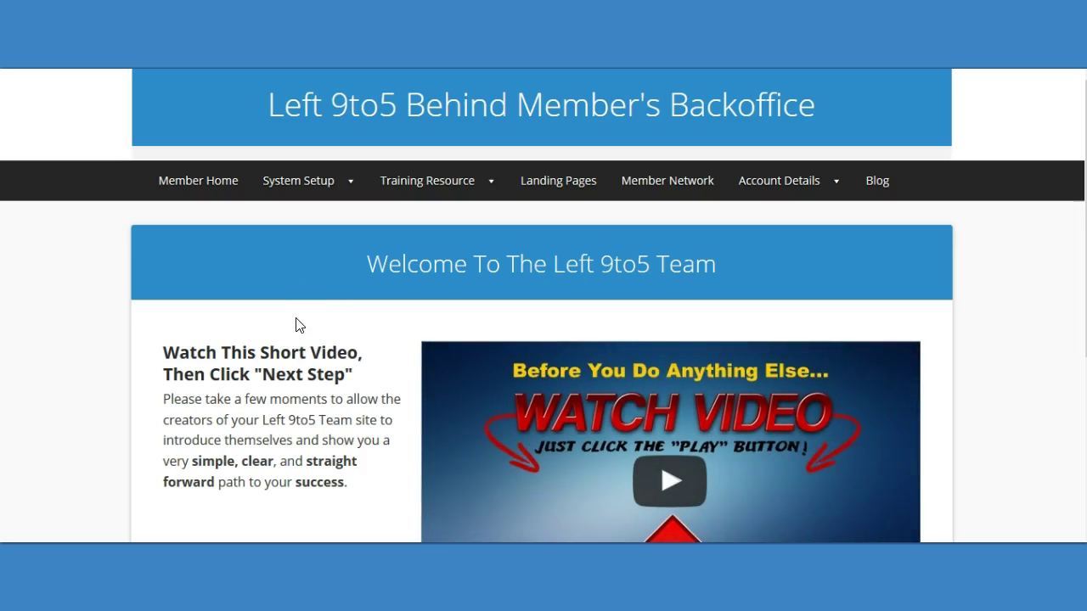
click(275, 315)
scroll(267, 304, down, 1)
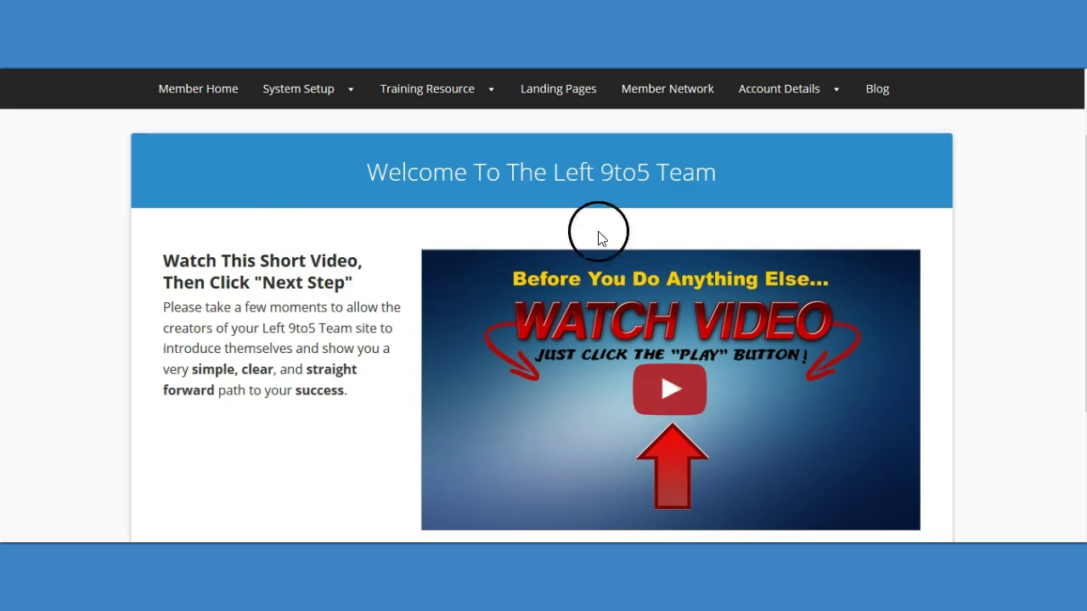
scroll(357, 281, up, 1)
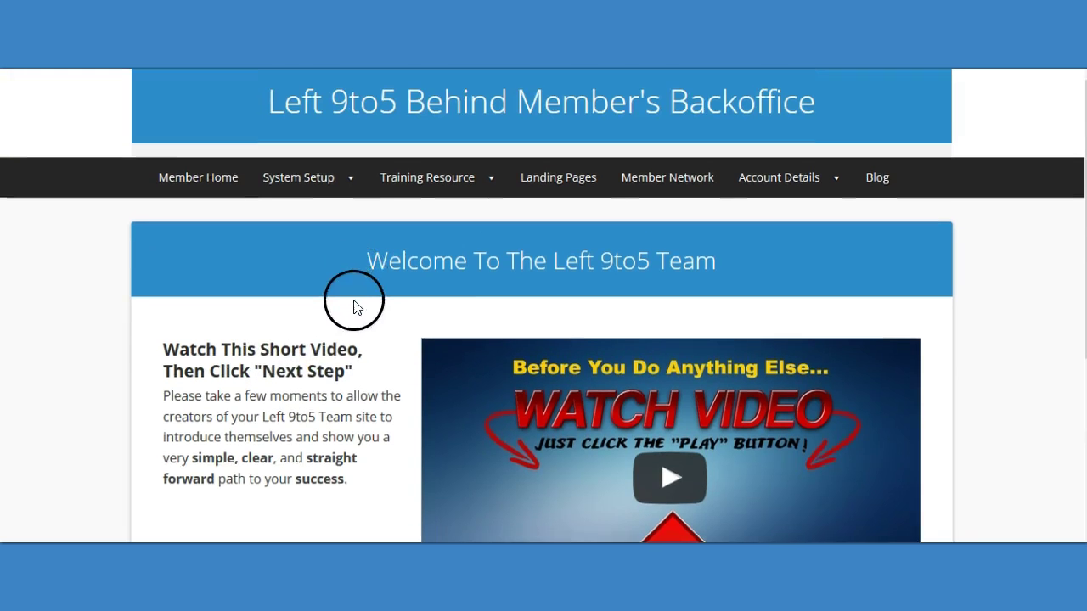
scroll(354, 307, down, 3)
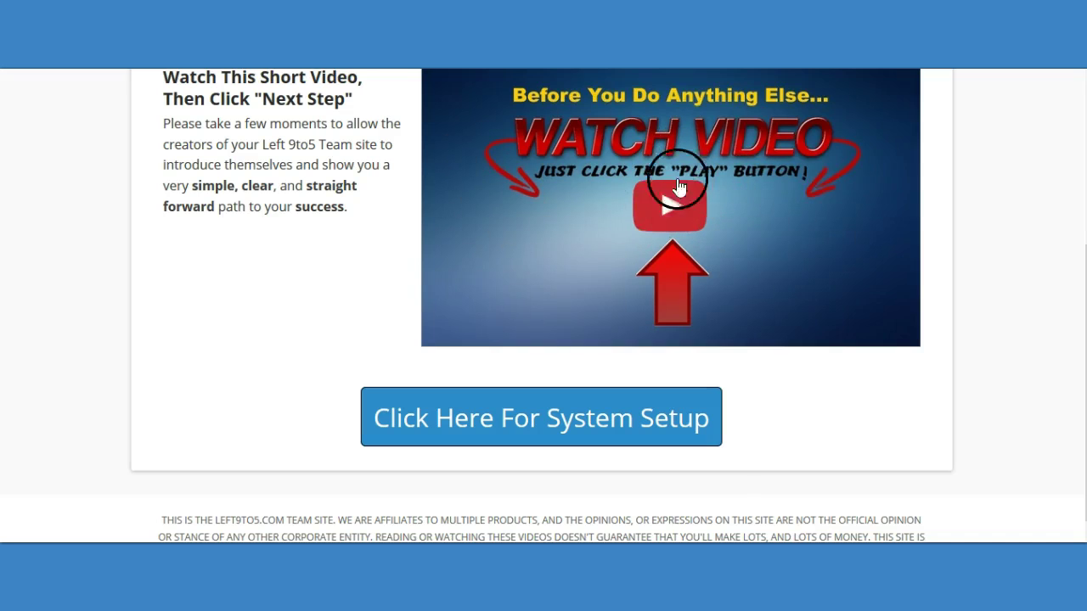
scroll(534, 236, up, 1)
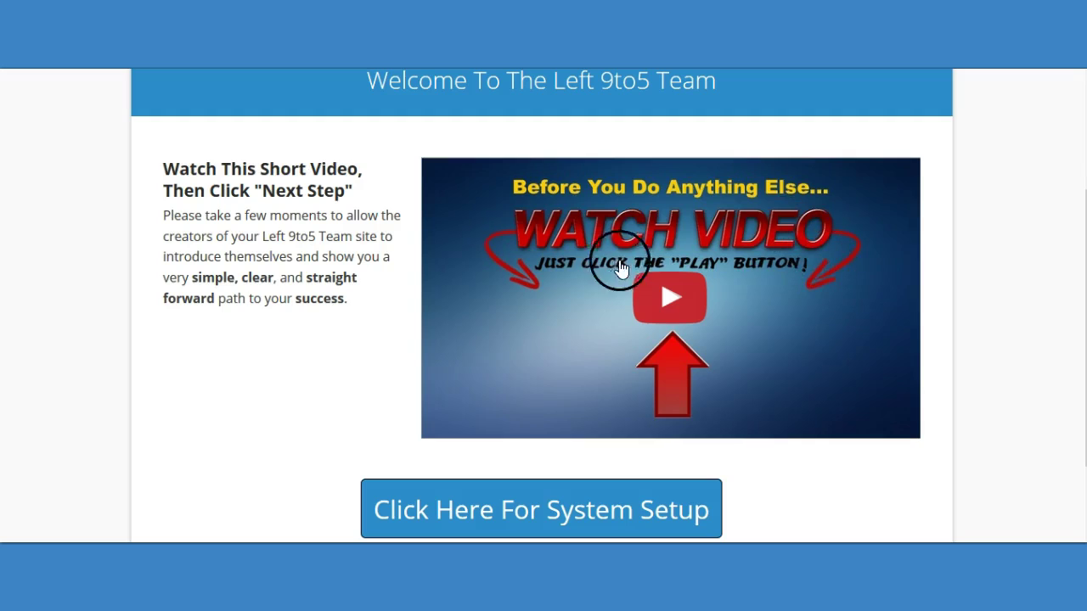
scroll(619, 267, up, 2)
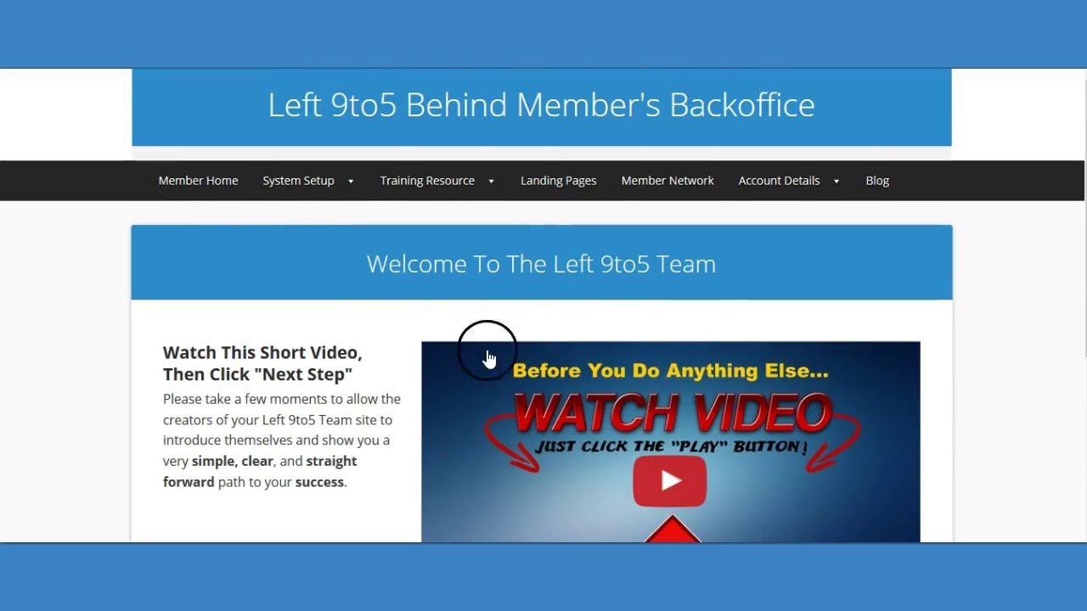